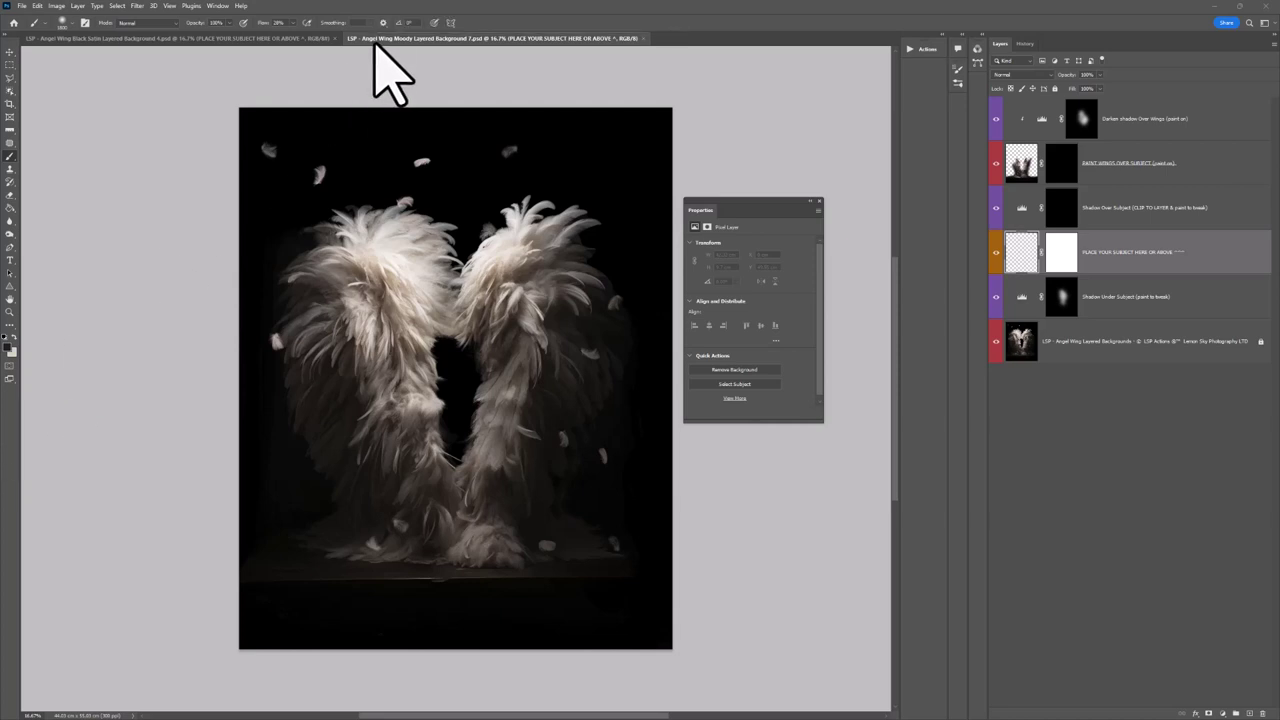
# Step: Flip between the Black Satin and Moody wing documents, ending on Angel Wing Black Satin Layered Background 4
pyautogui.click(256, 40)
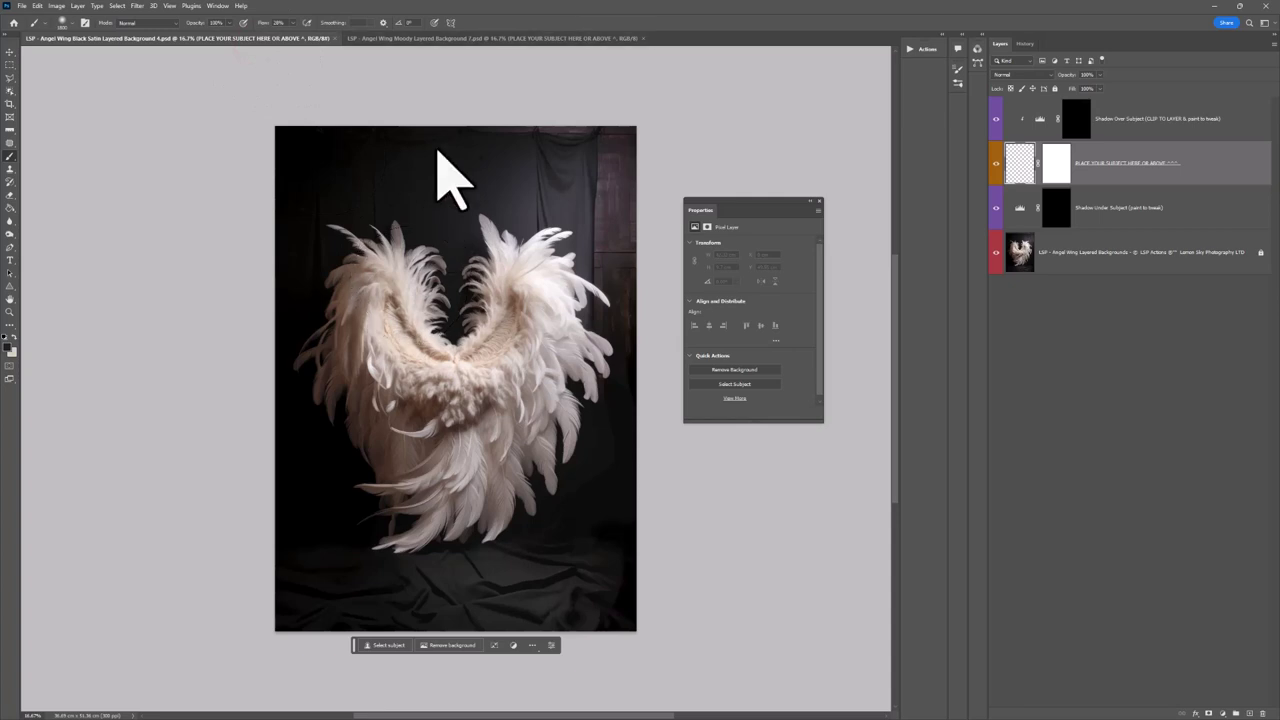
pyautogui.click(455, 40)
pyautogui.click(270, 40)
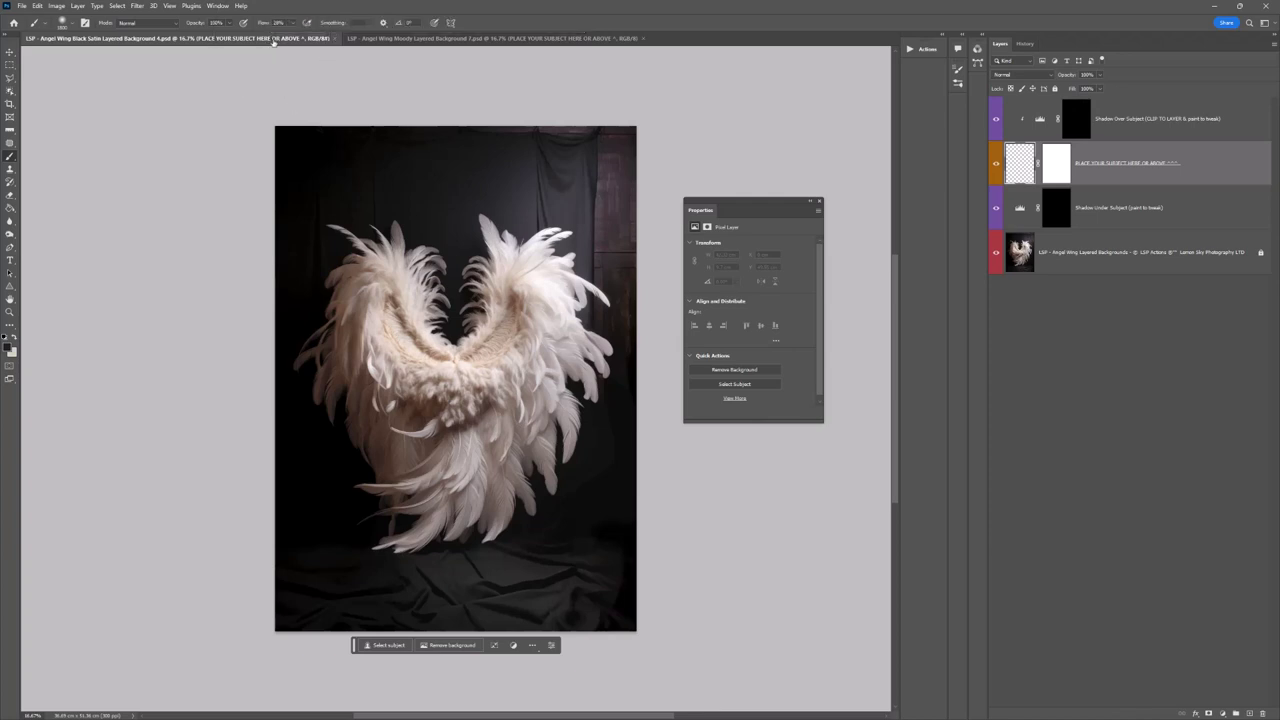
pyautogui.click(1056, 212)
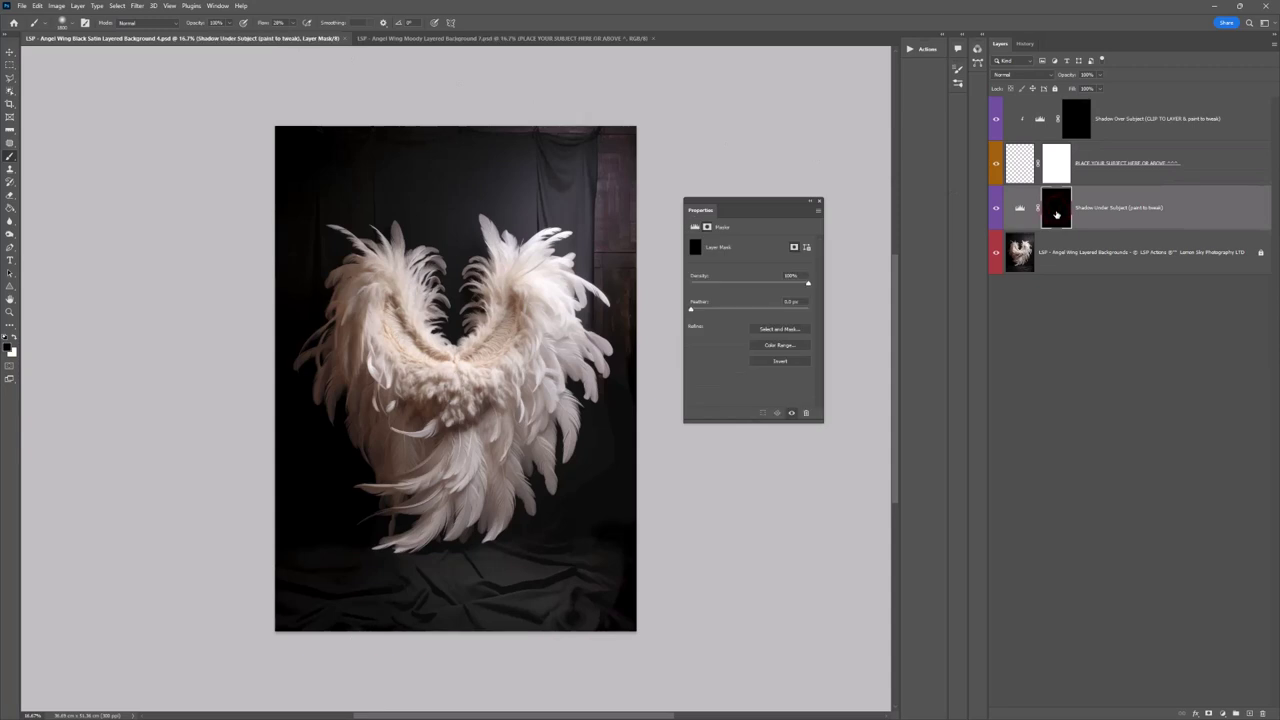
pyautogui.click(1054, 165)
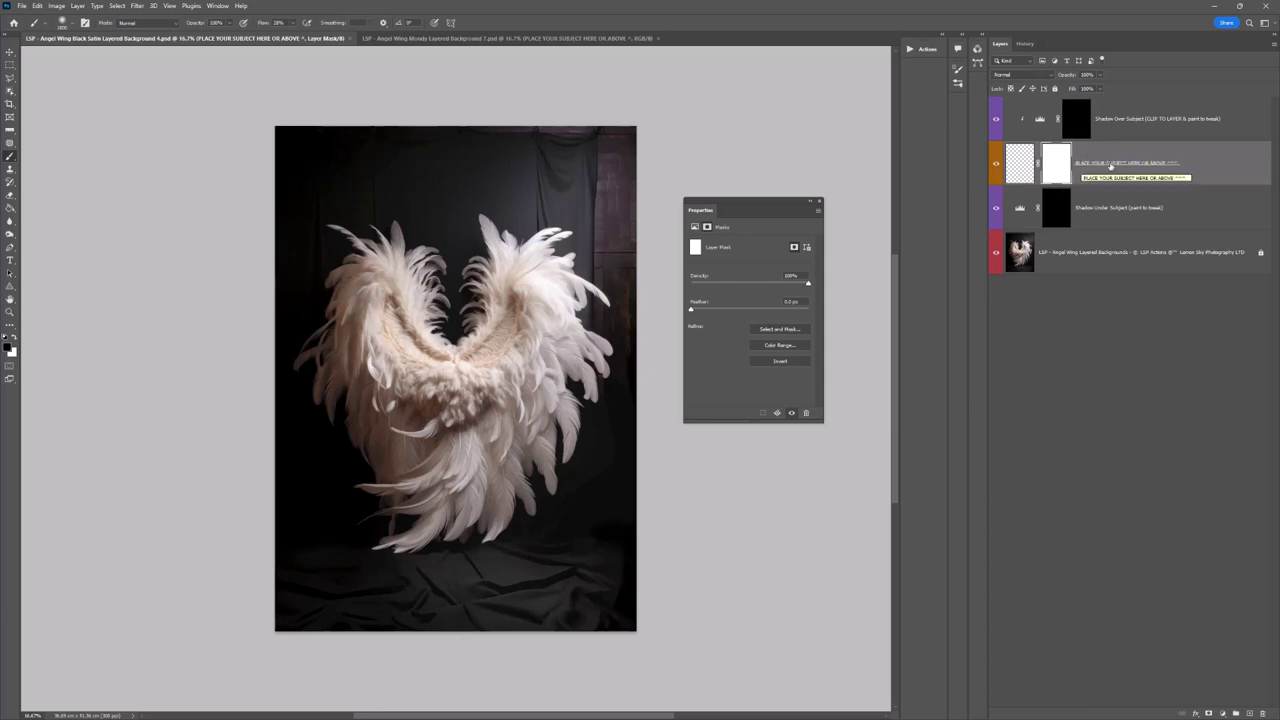
pyautogui.click(1110, 121)
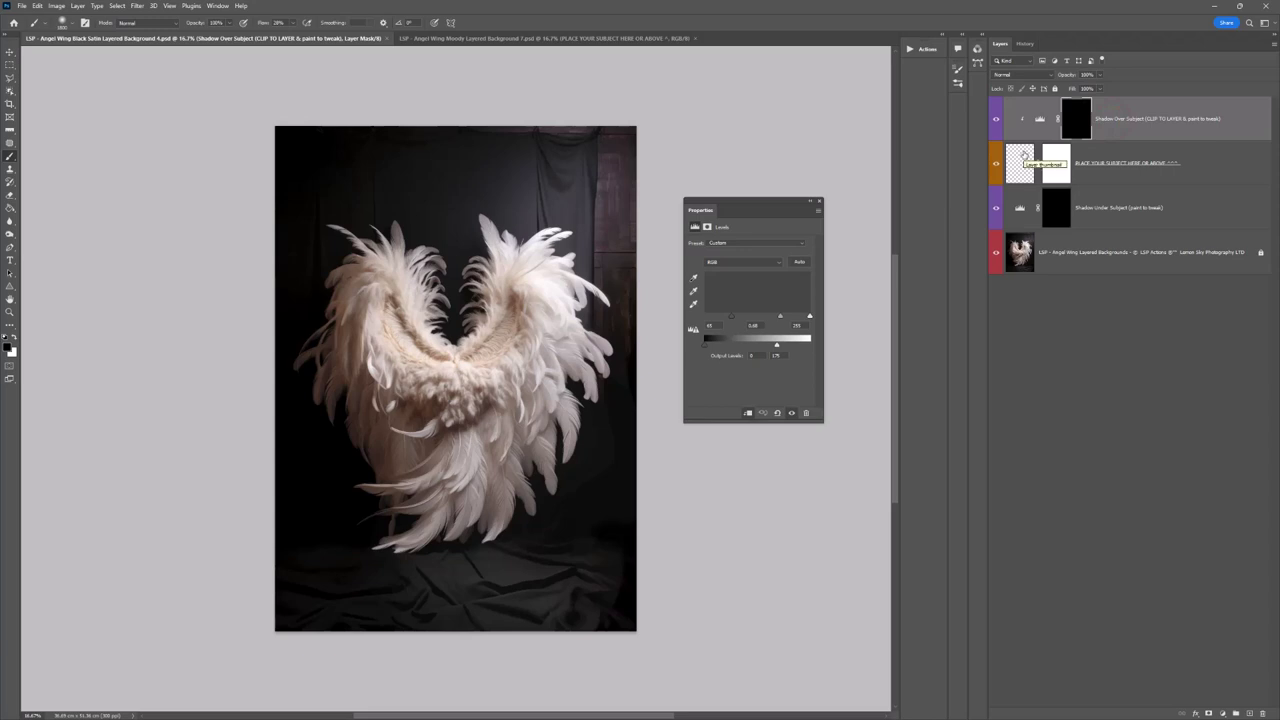
# Step: Switch to the Moody wings document and inspect its Shadow Under Subject and subject layers
pyautogui.click(580, 40)
pyautogui.click(1100, 302)
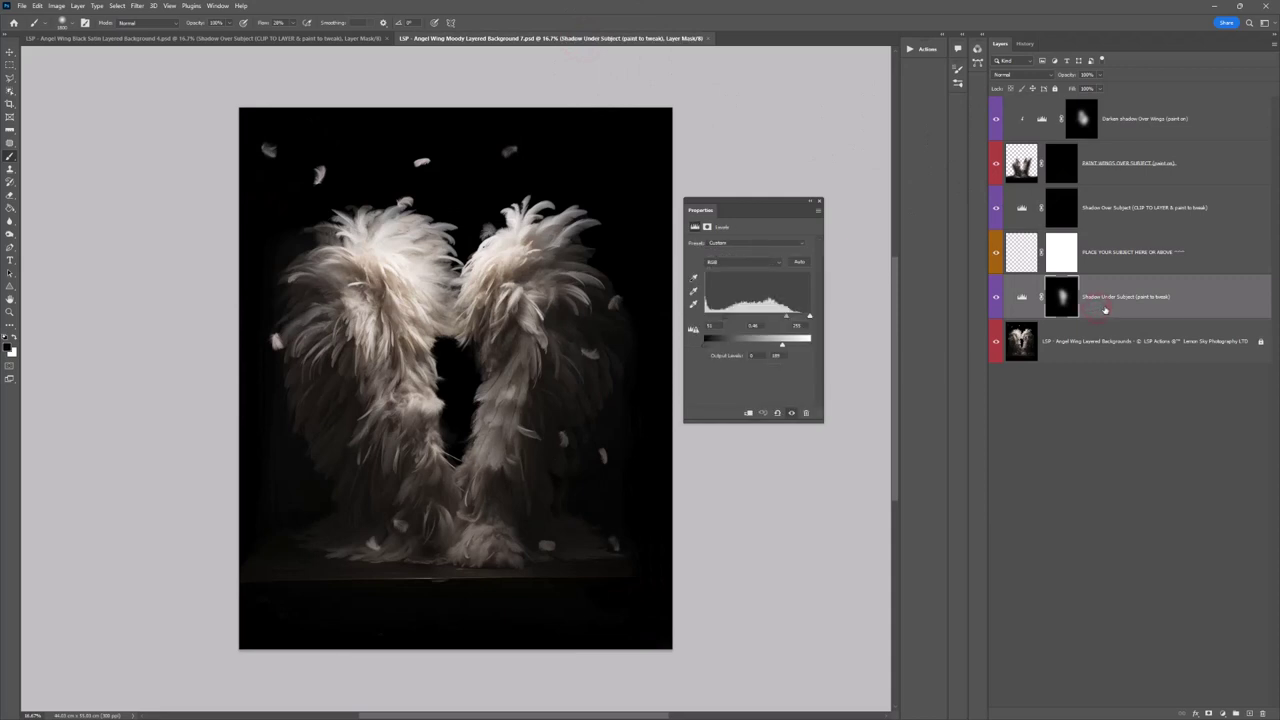
pyautogui.click(1102, 259)
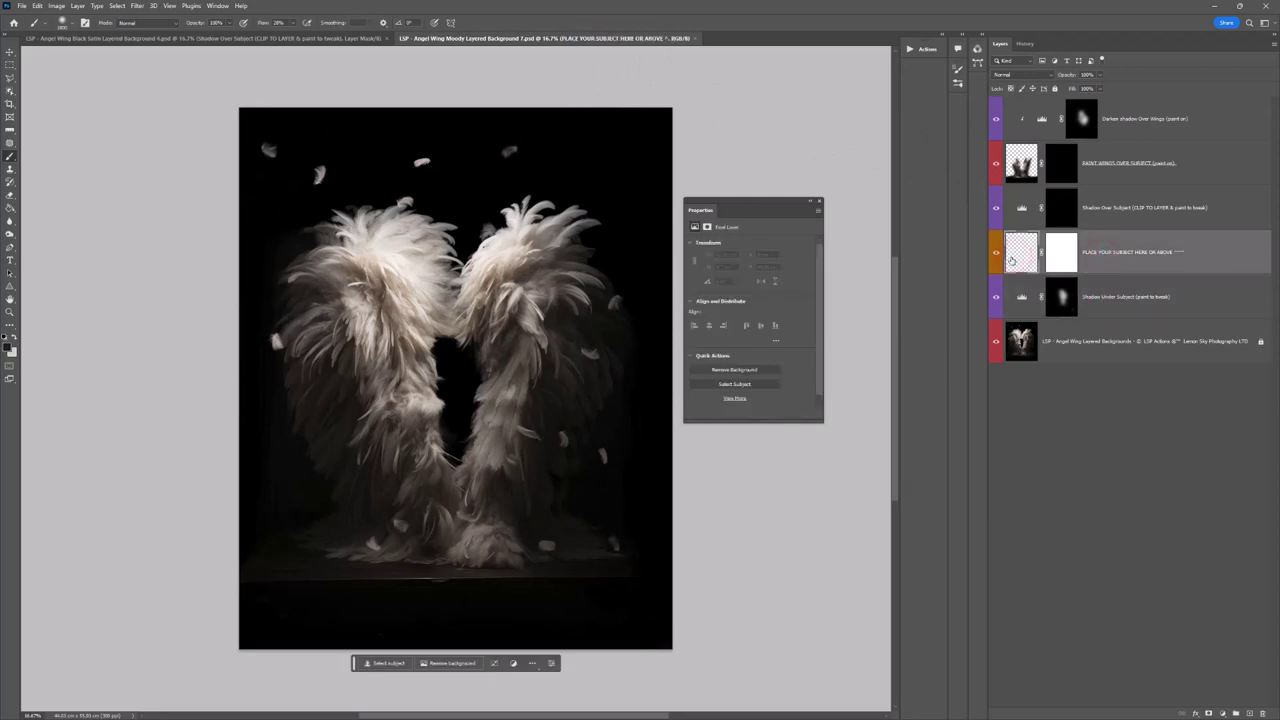
# Step: Clip Shadow Over Subject to the layer below, then select the subject placeholder layer
pyautogui.click(1090, 215)
pyautogui.rightClick(1104, 212)
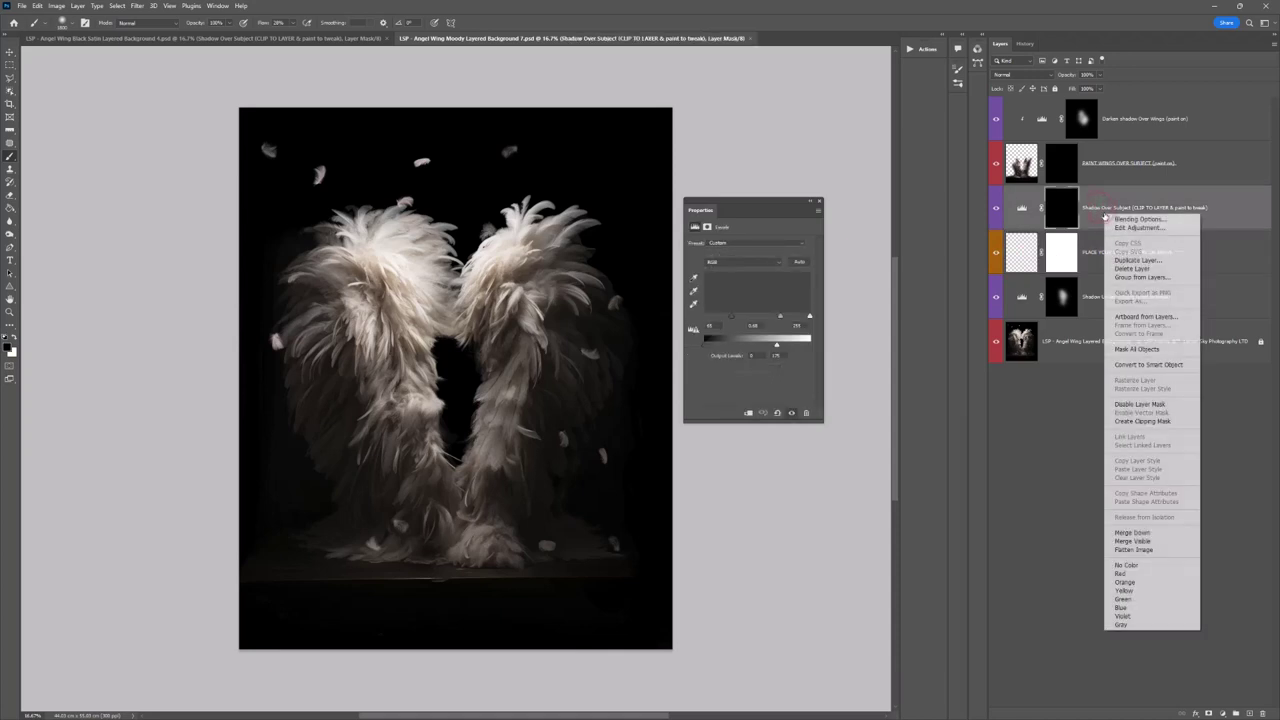
pyautogui.click(1129, 423)
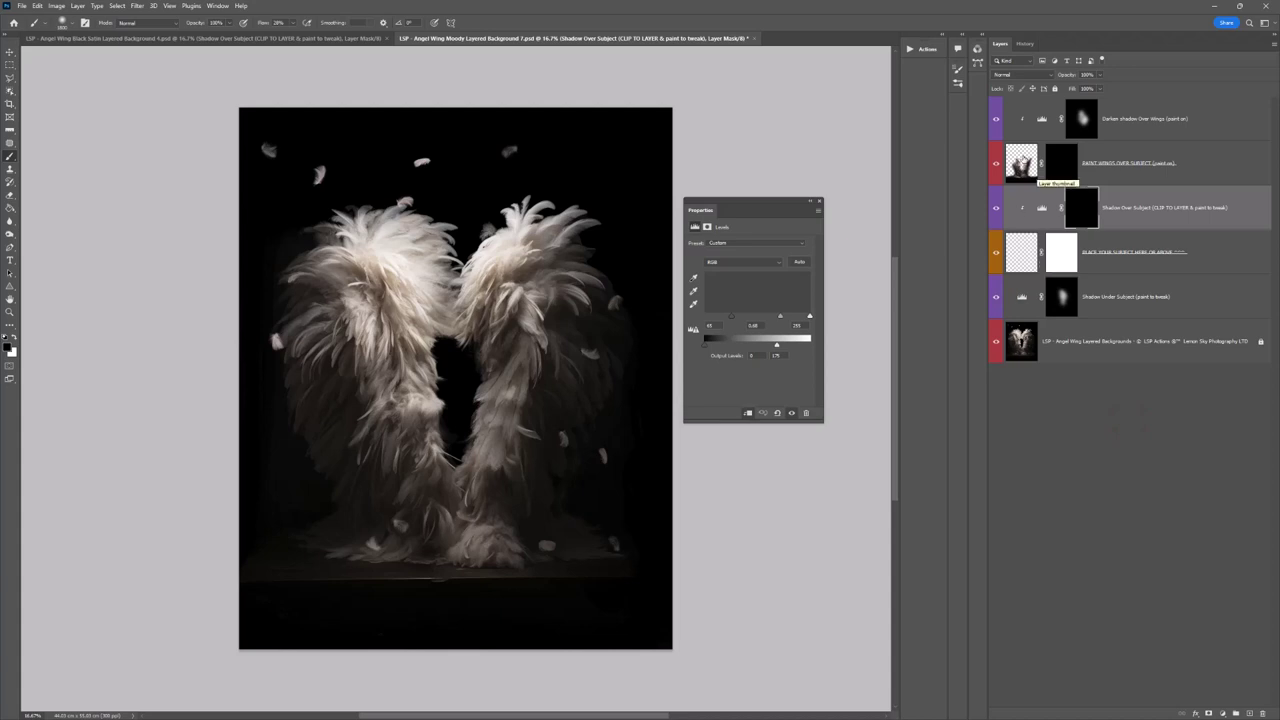
pyautogui.click(1063, 172)
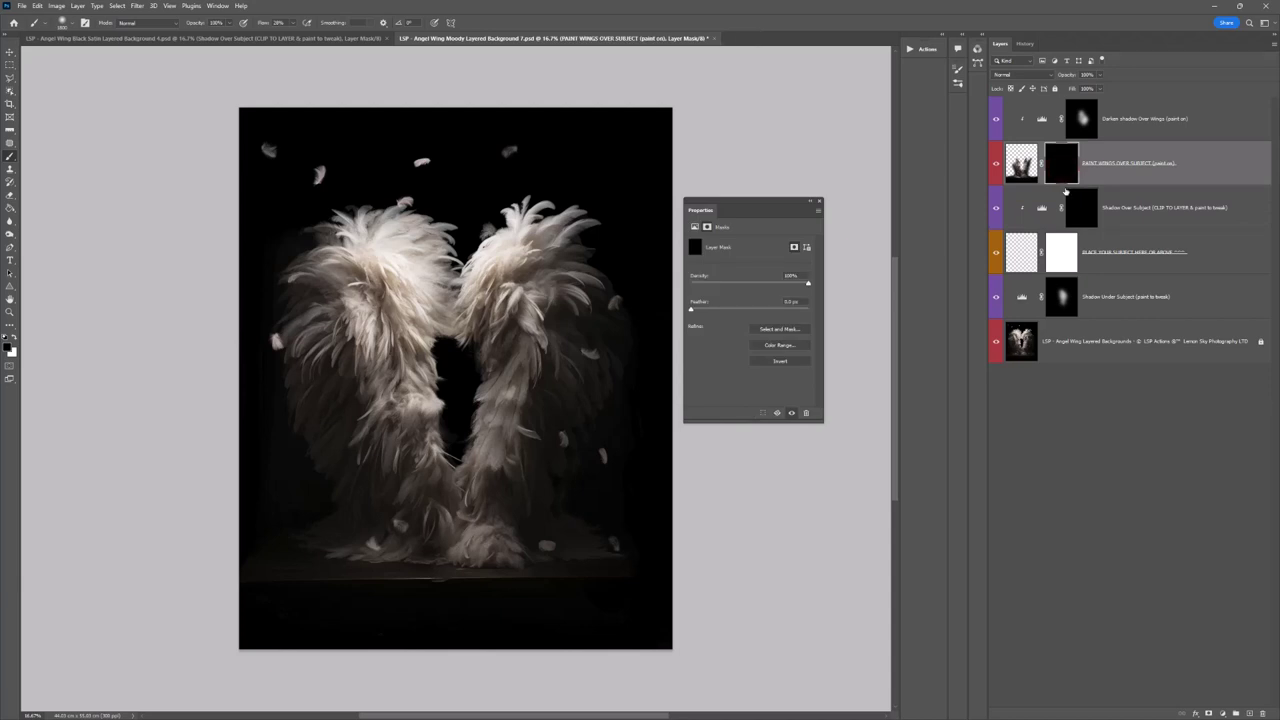
pyautogui.click(1060, 262)
# Step: Place Embedded the red-gown photo _N9A6298 above the subject placeholder layer
pyautogui.click(1024, 253)
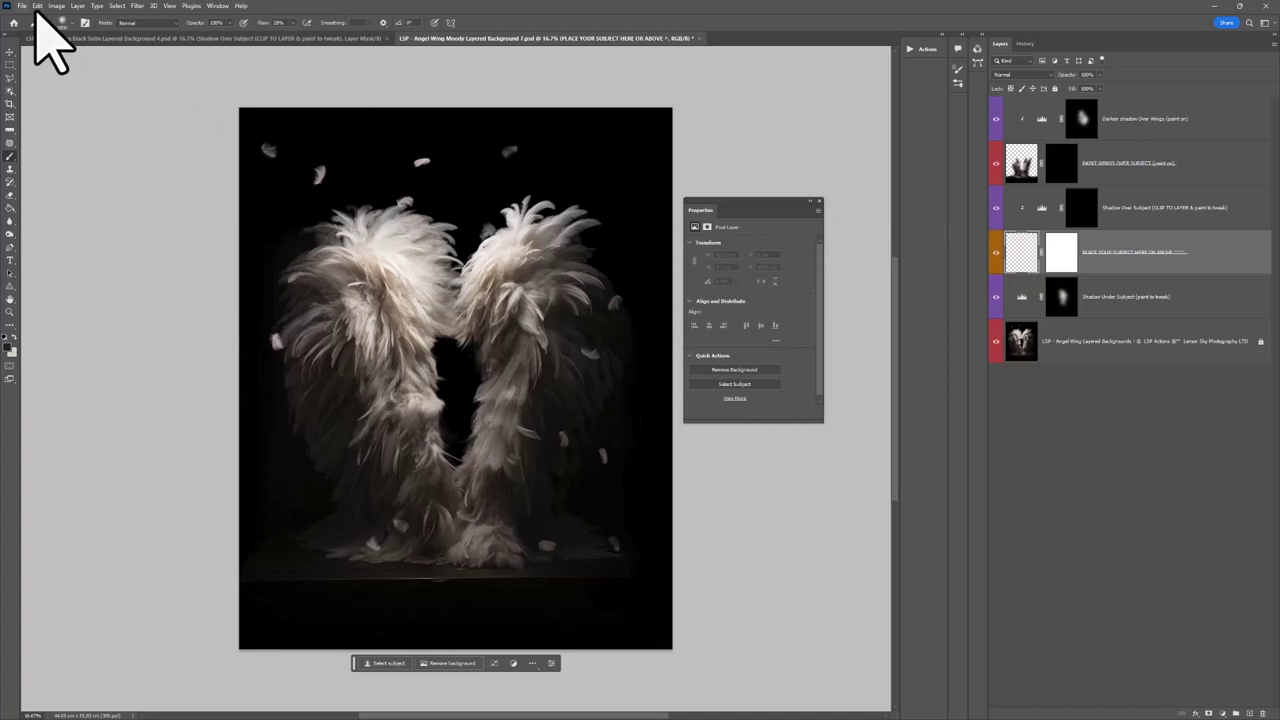
pyautogui.click(22, 6)
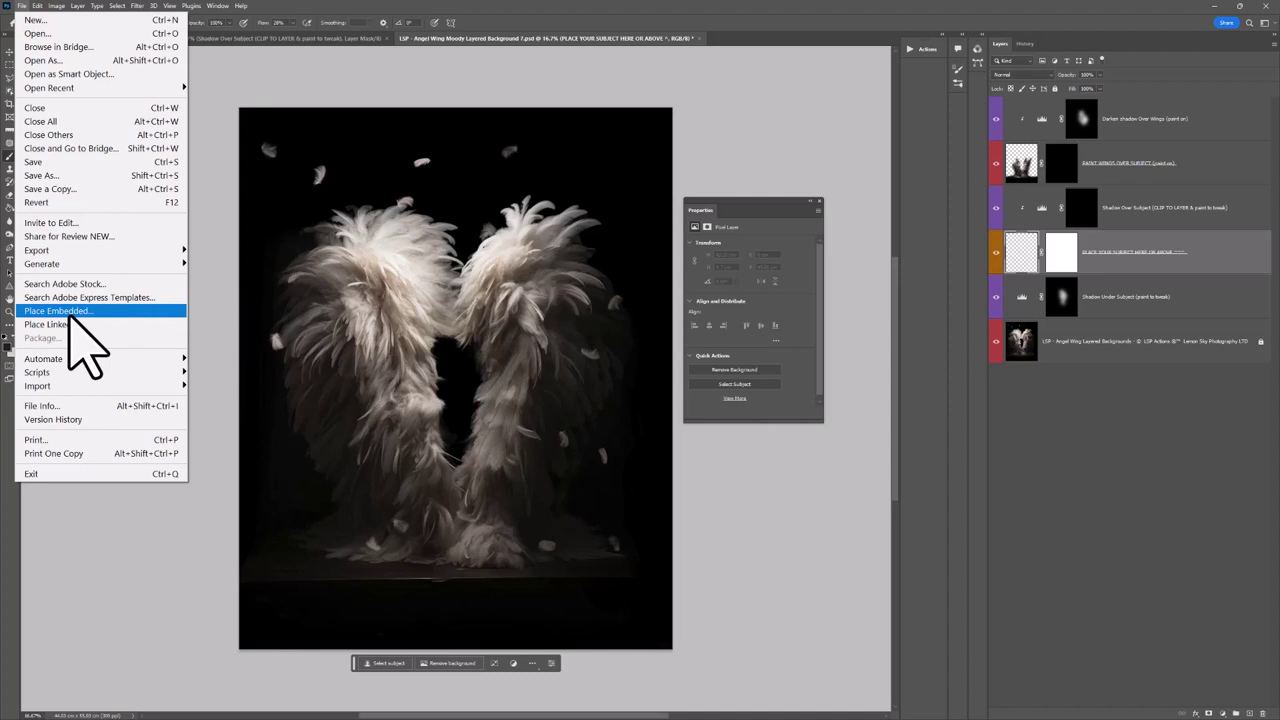
pyautogui.click(68, 316)
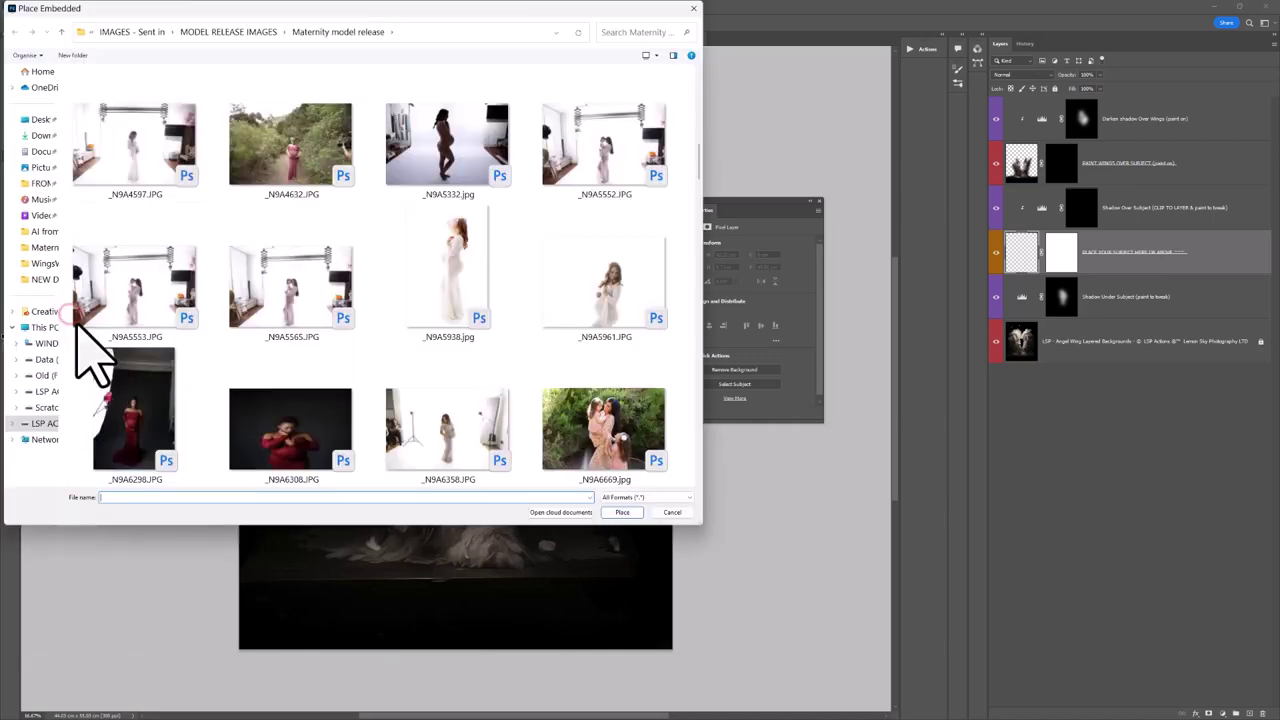
pyautogui.doubleClick(143, 428)
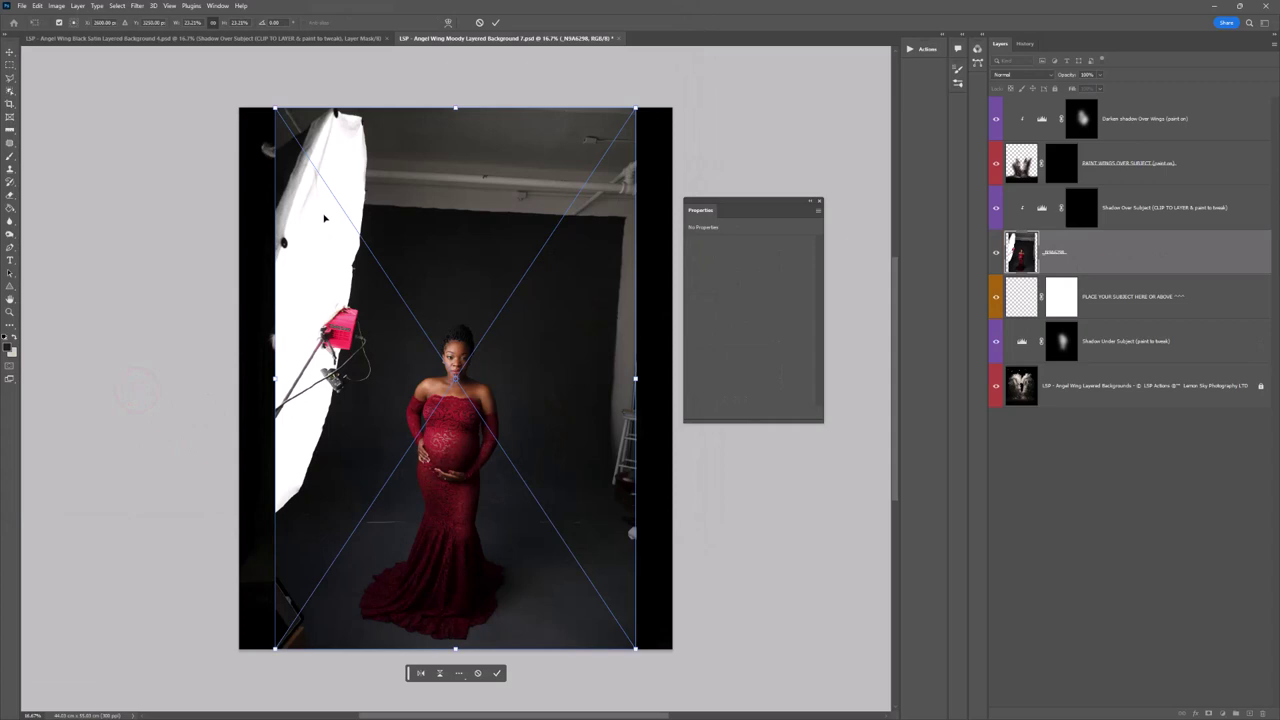
# Step: Lower the placed photo's opacity to 50% so the wings show through it
pyautogui.moveTo(320, 171); pyautogui.dragTo(674, 250)
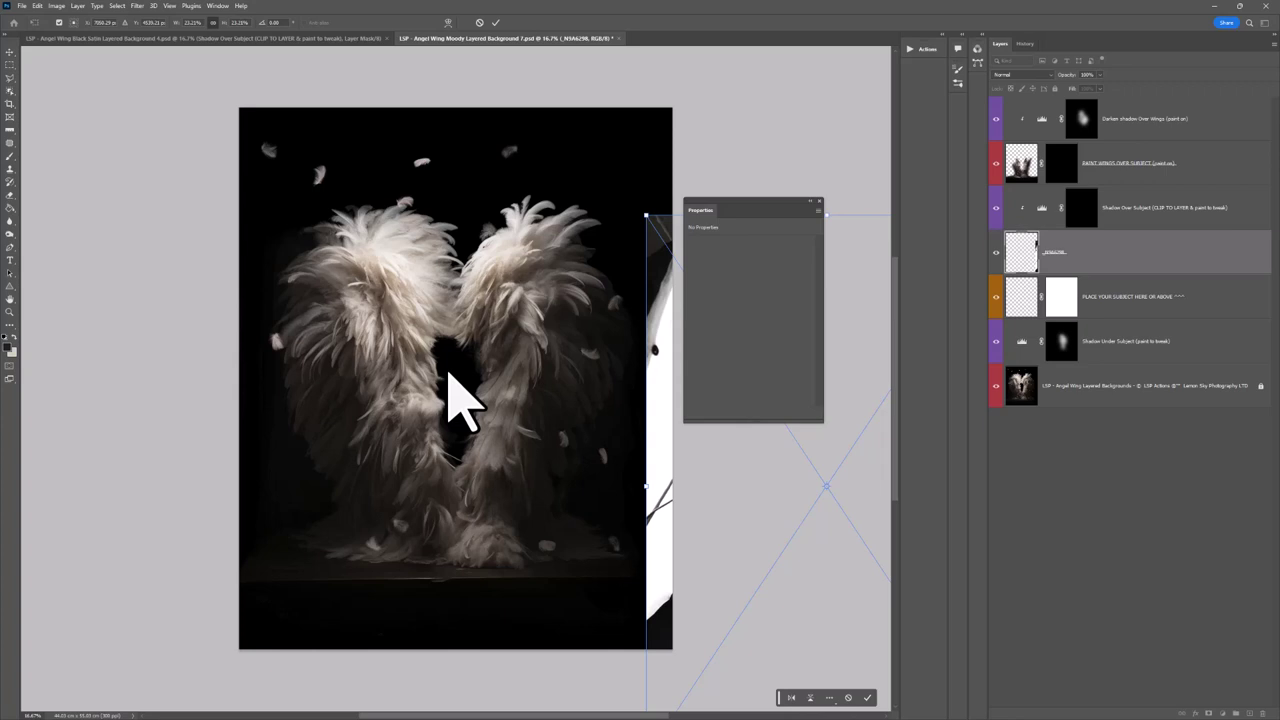
pyautogui.moveTo(635, 390); pyautogui.dragTo(497, 381)
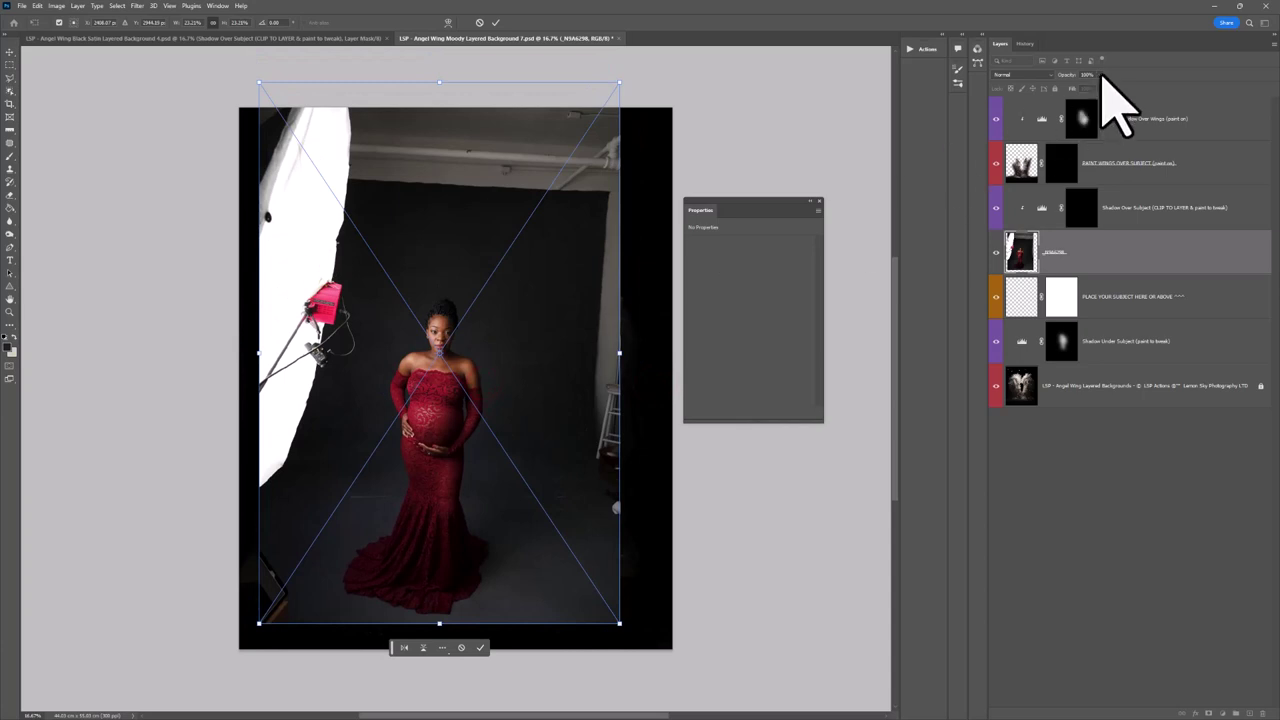
pyautogui.click(1100, 75)
pyautogui.moveTo(1090, 88); pyautogui.dragTo(1080, 120)
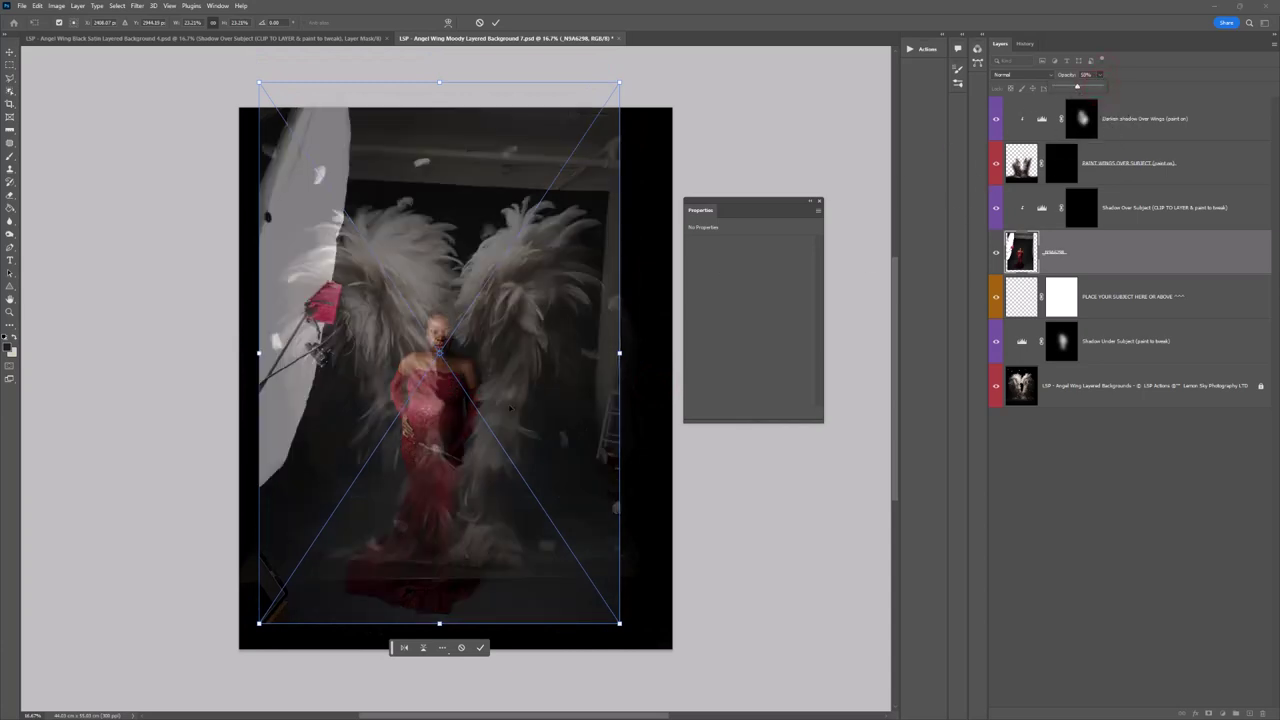
# Step: Scale, slightly rotate and move the photo so the woman stands centred between the wings
pyautogui.moveTo(455, 350); pyautogui.dragTo(471, 345)
pyautogui.moveTo(635, 347); pyautogui.dragTo(671, 334)
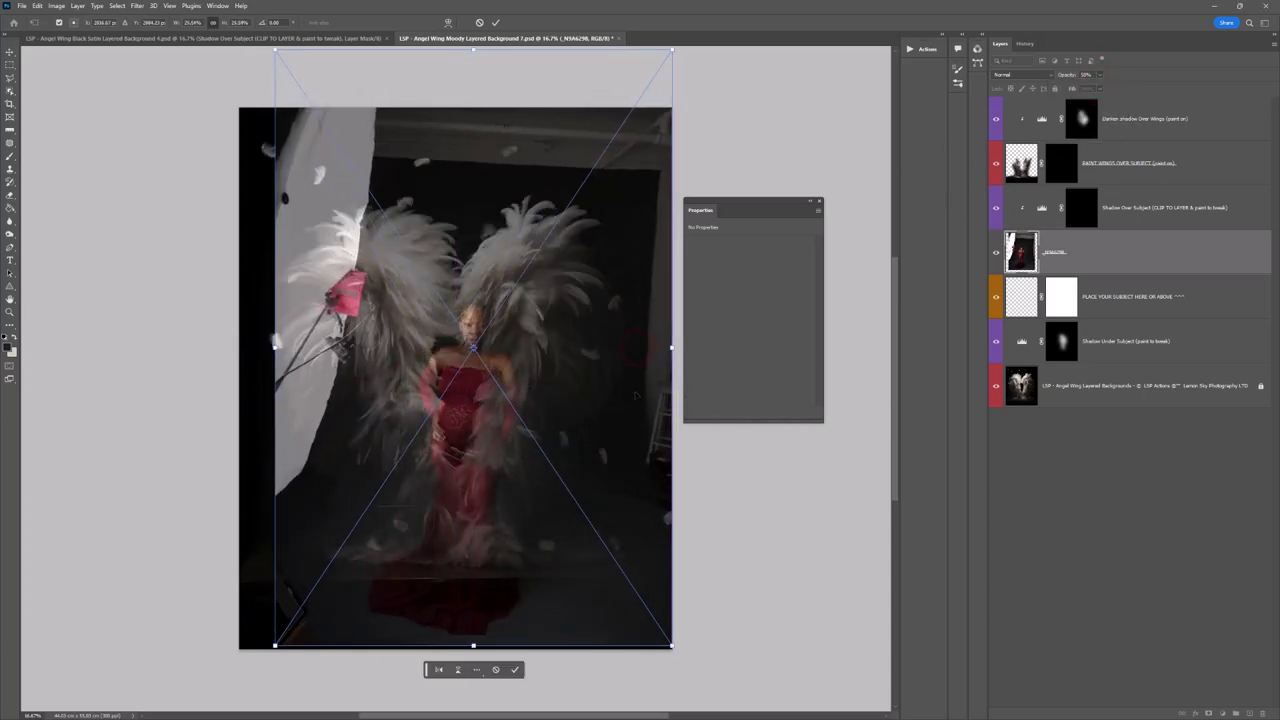
pyautogui.moveTo(555, 400)
pyautogui.mouseDown()
pyautogui.moveTo(562, 387)
pyautogui.moveTo(569, 419)
pyautogui.mouseUp()
pyautogui.moveTo(677, 317); pyautogui.dragTo(686, 329)
pyautogui.moveTo(590, 465); pyautogui.dragTo(580, 468)
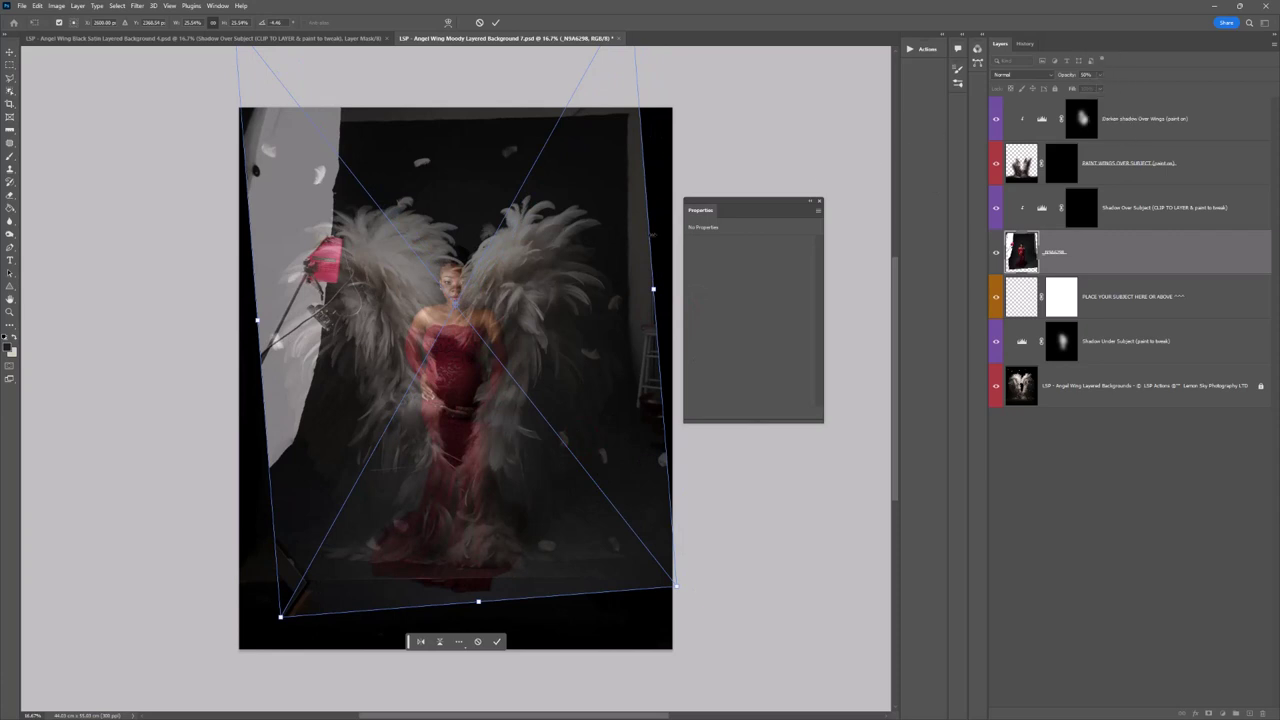
pyautogui.moveTo(470, 335); pyautogui.dragTo(166, 337)
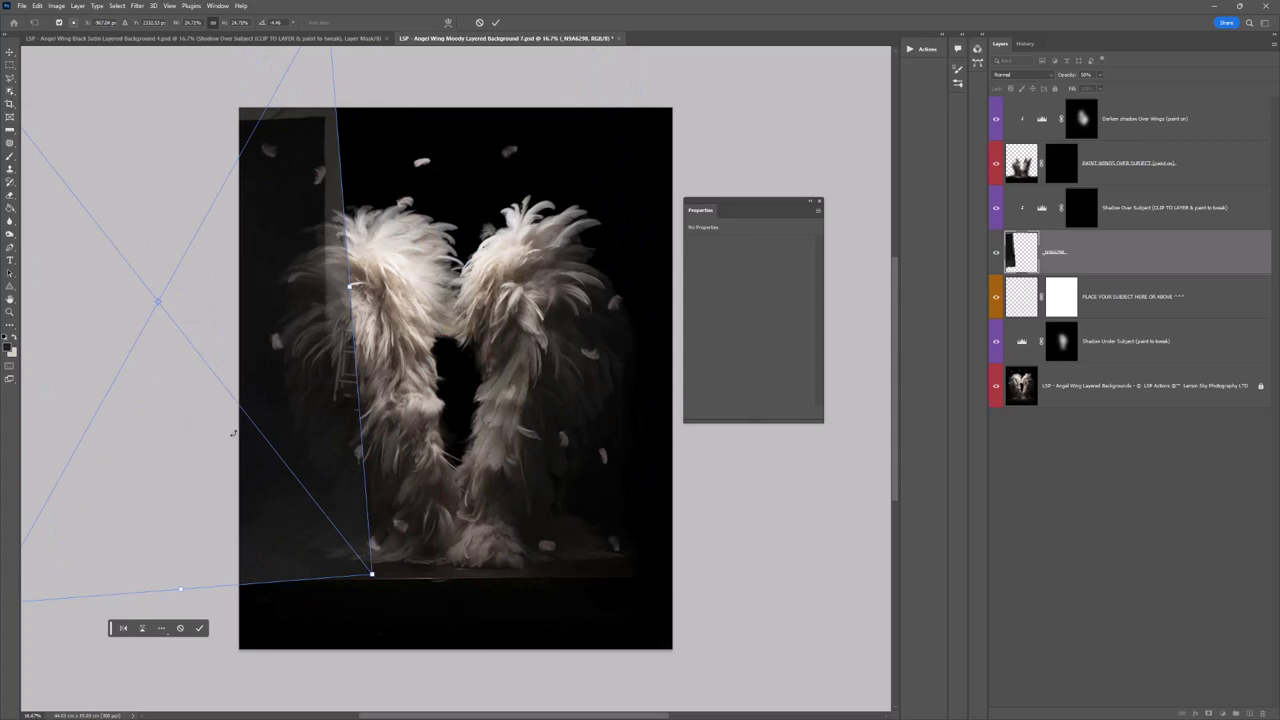
pyautogui.moveTo(148, 487); pyautogui.dragTo(429, 506)
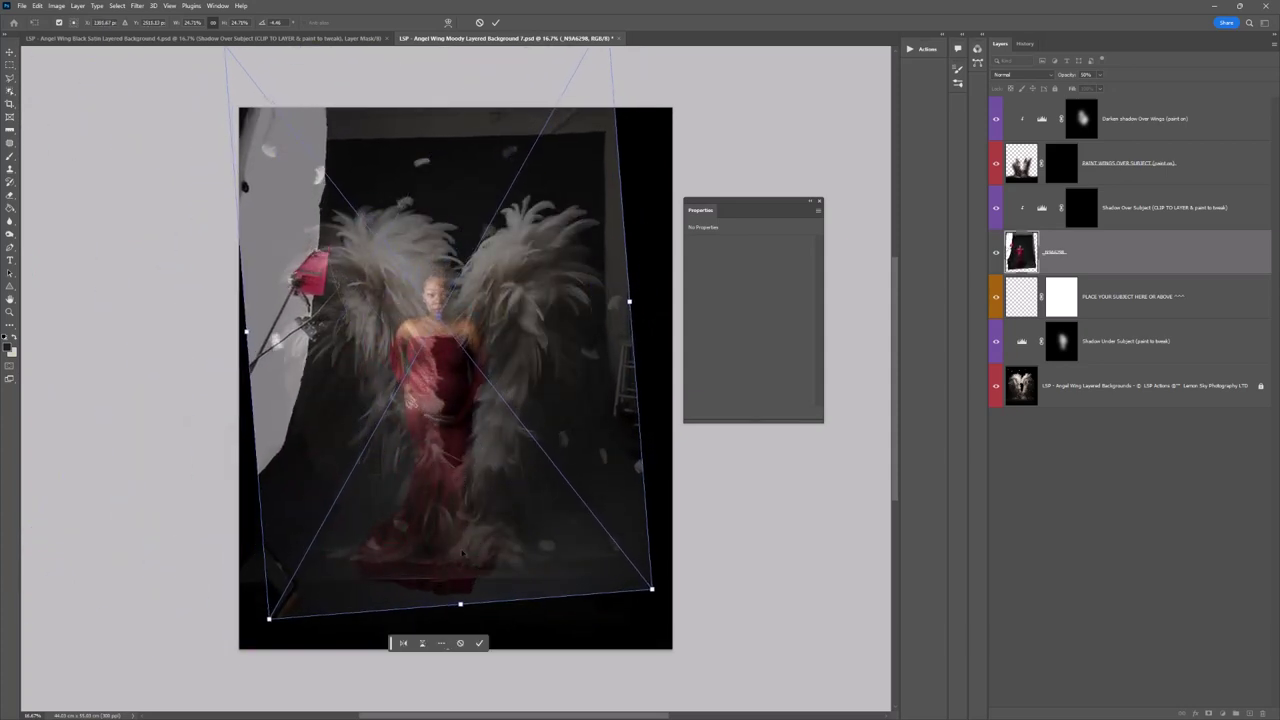
pyautogui.moveTo(472, 565); pyautogui.dragTo(487, 568)
pyautogui.moveTo(425, 400); pyautogui.dragTo(522, 352)
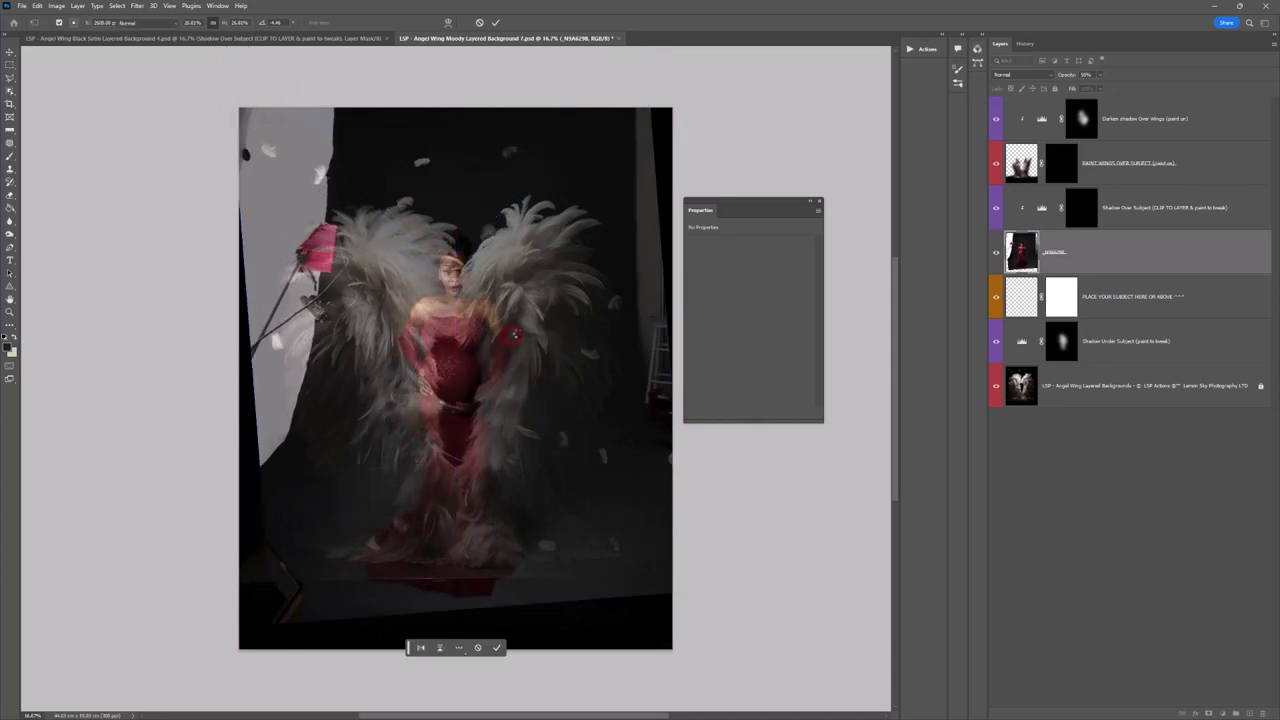
# Step: Commit the transform, set the photo layer to 100% opacity and add a layer mask
pyautogui.press('Return')
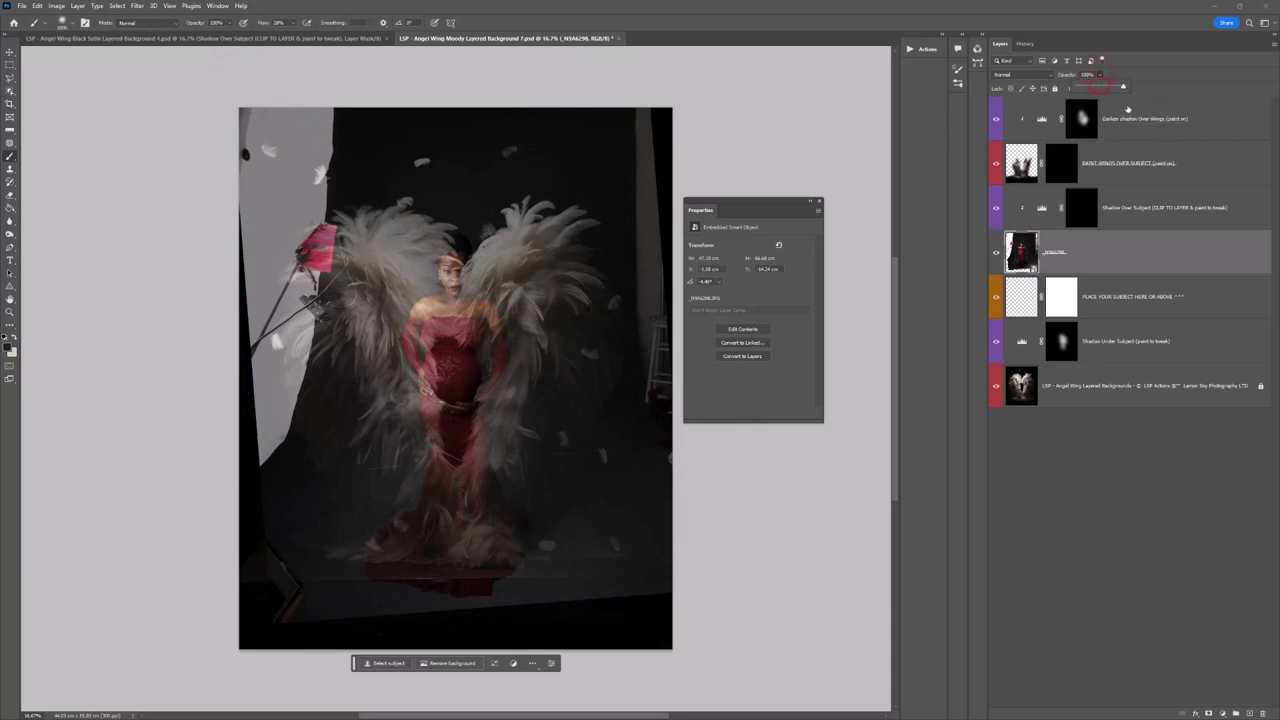
pyautogui.moveTo(1105, 82); pyautogui.dragTo(1160, 90)
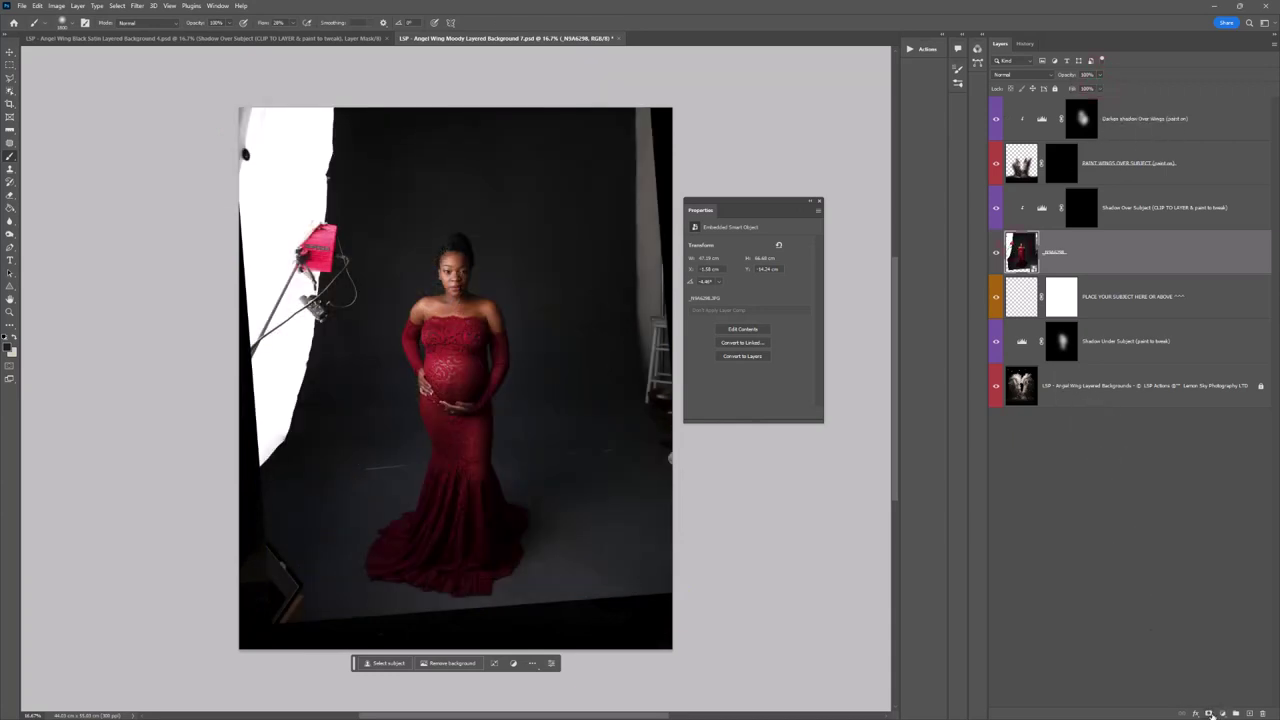
pyautogui.click(1210, 713)
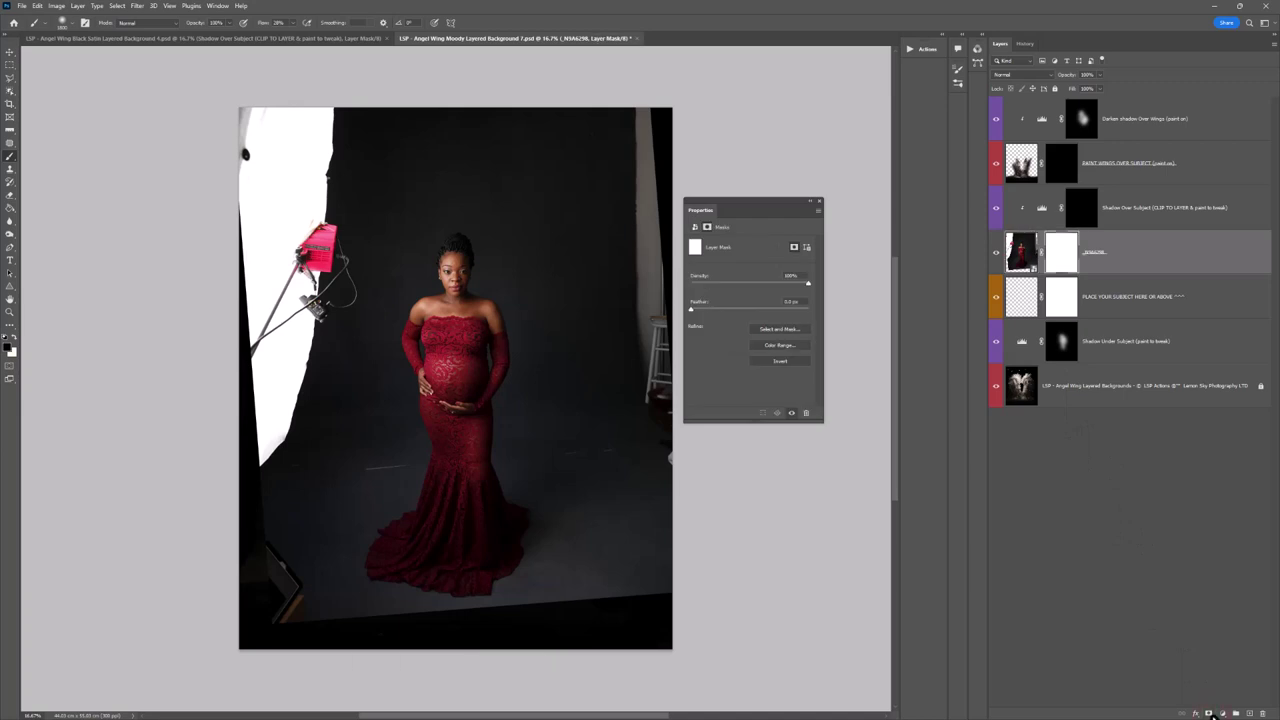
# Step: Paint a trial mask in black and white over the wings, then delete the layer mask
pyautogui.rightClick(352, 250)
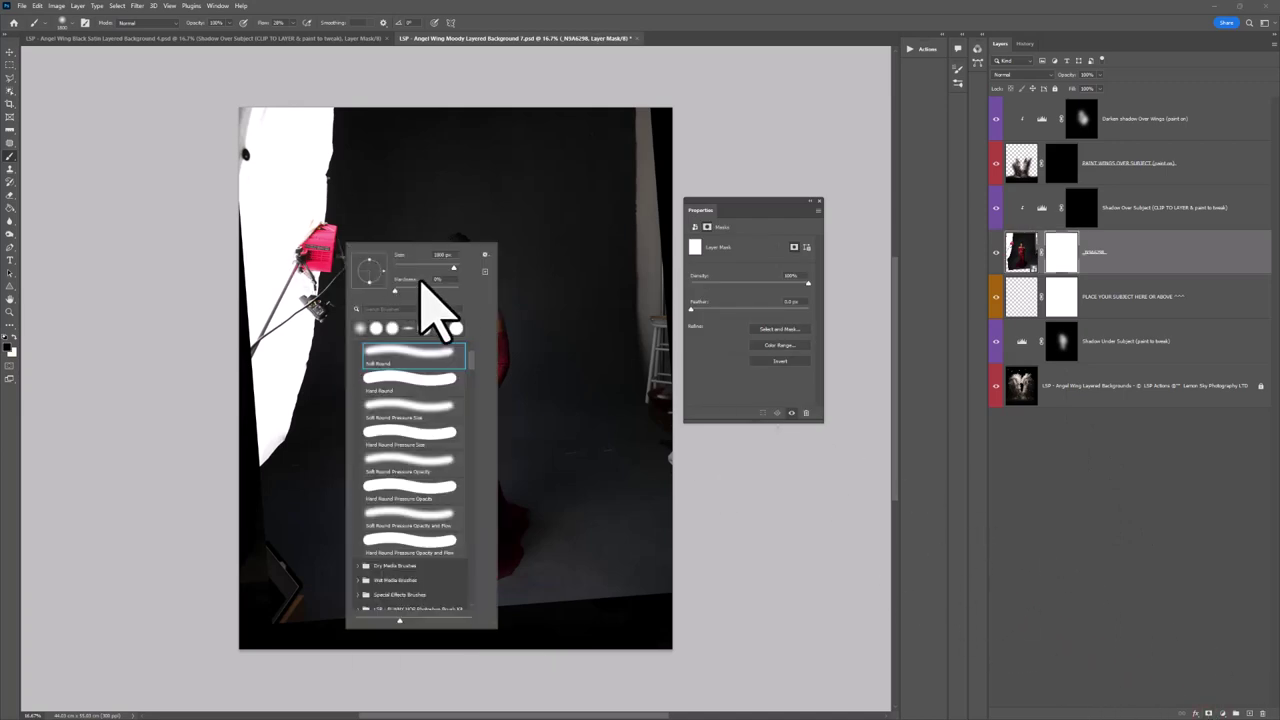
pyautogui.press('Return')
pyautogui.moveTo(430, 175)
pyautogui.mouseDown()
pyautogui.moveTo(271, 314)
pyautogui.moveTo(289, 311)
pyautogui.moveTo(320, 229)
pyautogui.moveTo(309, 394)
pyautogui.moveTo(323, 474)
pyautogui.moveTo(285, 520)
pyautogui.moveTo(286, 557)
pyautogui.moveTo(277, 543)
pyautogui.moveTo(331, 224)
pyautogui.moveTo(380, 143)
pyautogui.moveTo(549, 157)
pyautogui.moveTo(609, 314)
pyautogui.moveTo(623, 521)
pyautogui.moveTo(586, 643)
pyautogui.moveTo(600, 557)
pyautogui.moveTo(320, 386)
pyautogui.mouseUp()
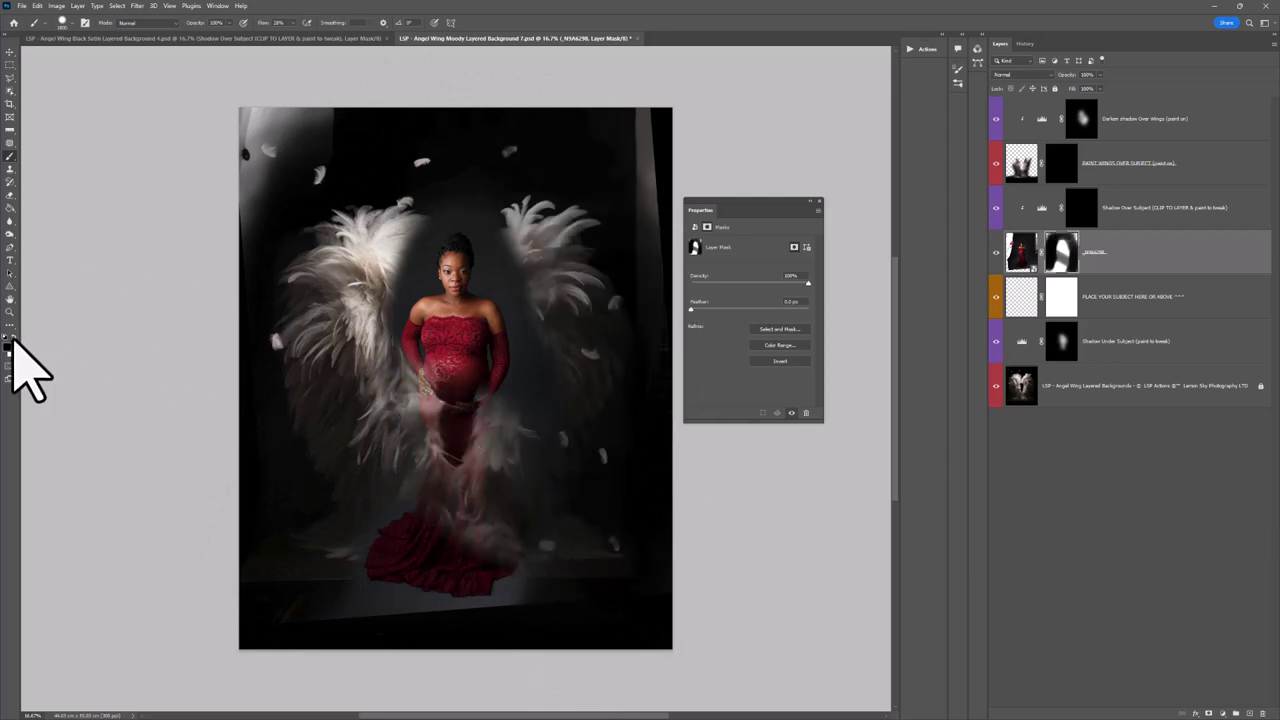
pyautogui.click(14, 338)
pyautogui.moveTo(300, 337)
pyautogui.mouseDown()
pyautogui.moveTo(466, 466)
pyautogui.moveTo(481, 500)
pyautogui.moveTo(454, 323)
pyautogui.moveTo(429, 486)
pyautogui.moveTo(510, 503)
pyautogui.mouseUp()
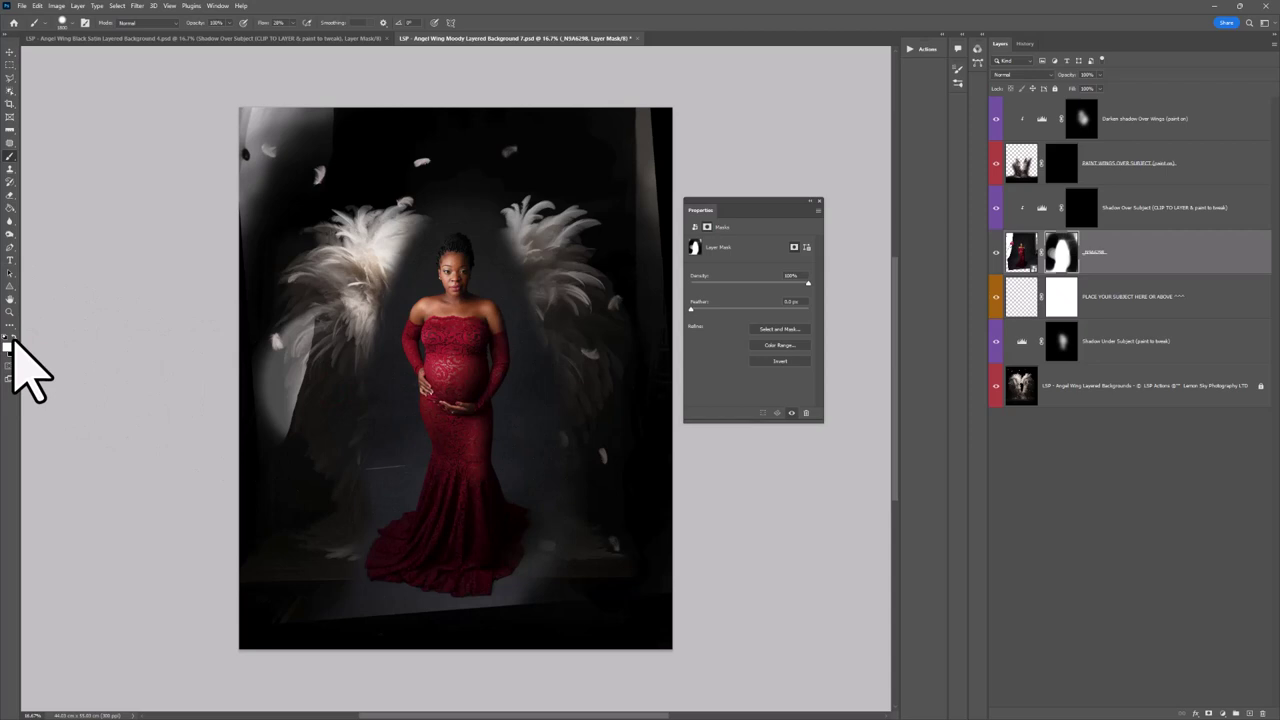
pyautogui.click(14, 338)
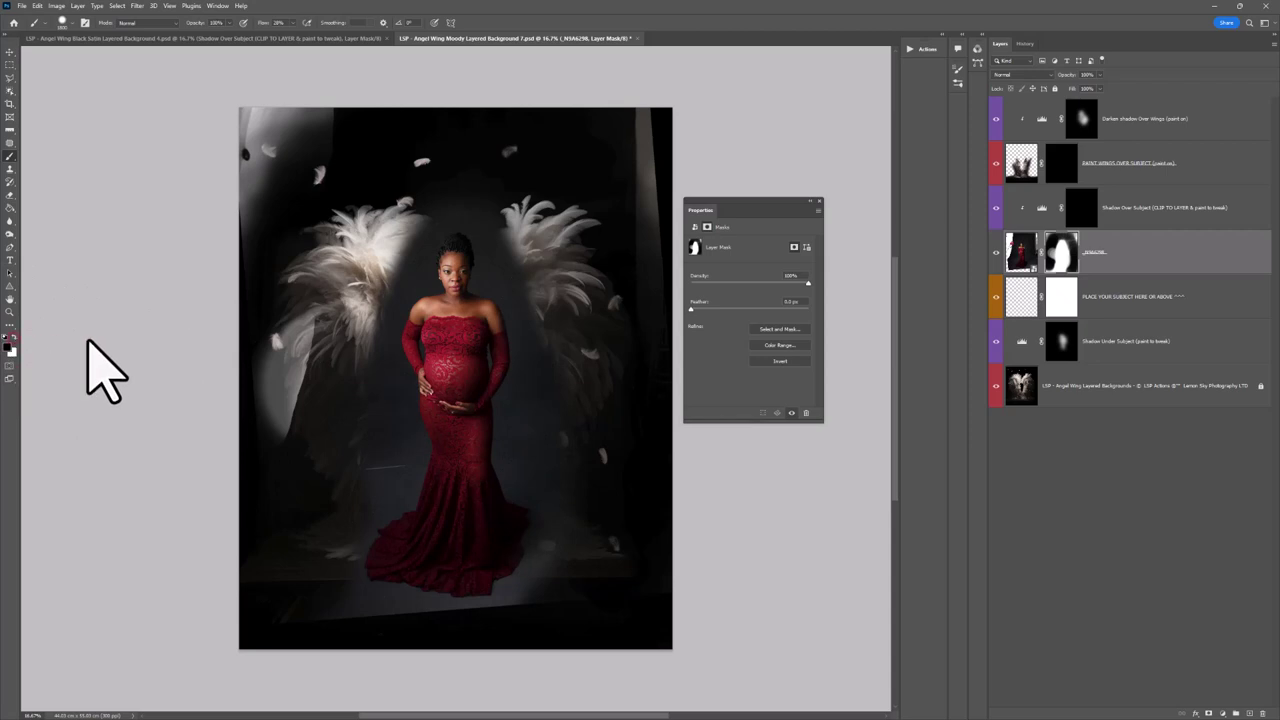
pyautogui.rightClick(1068, 258)
pyautogui.click(1094, 276)
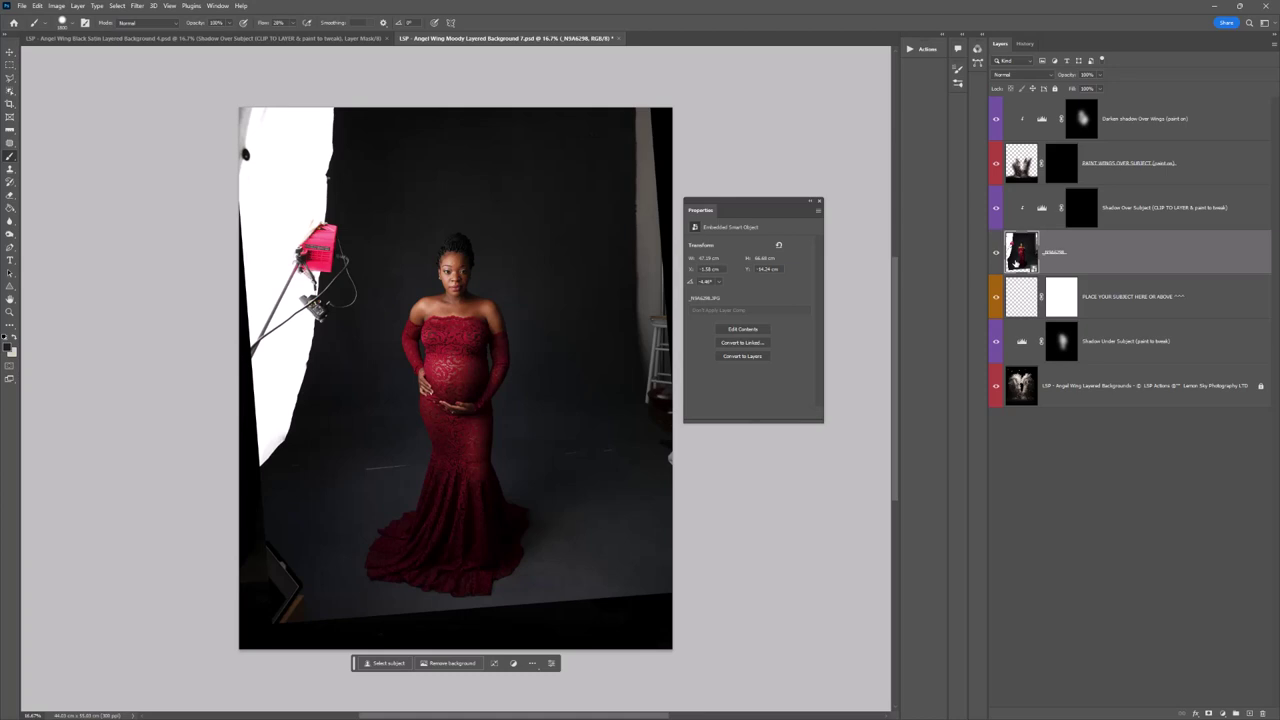
# Step: Select the subject and refine the edge around her hair in Select and Mask
pyautogui.click(117, 6)
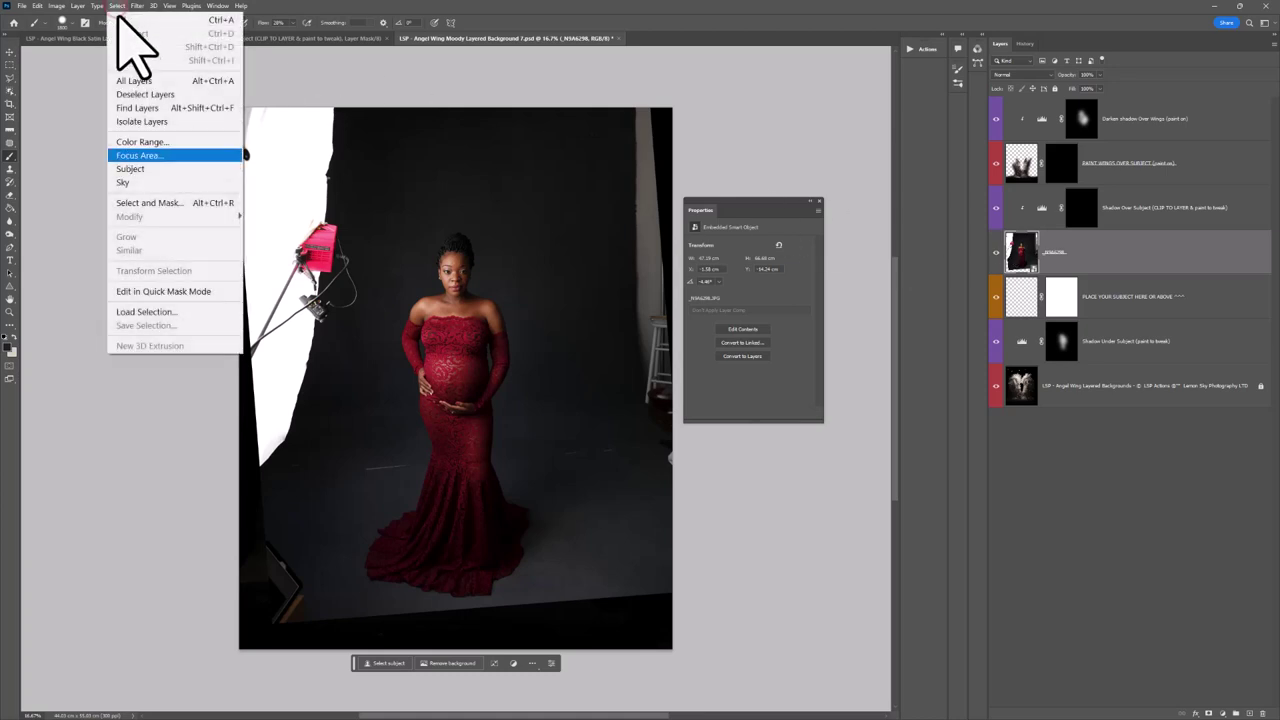
pyautogui.click(164, 168)
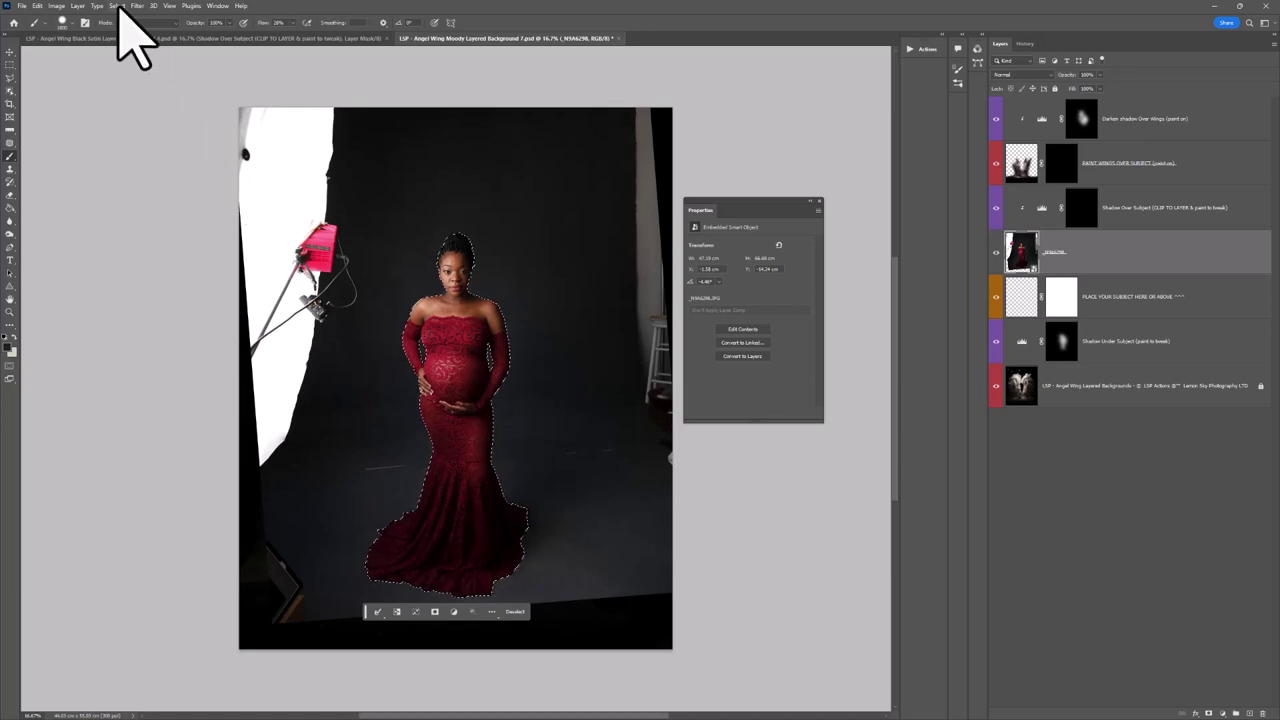
pyautogui.click(118, 6)
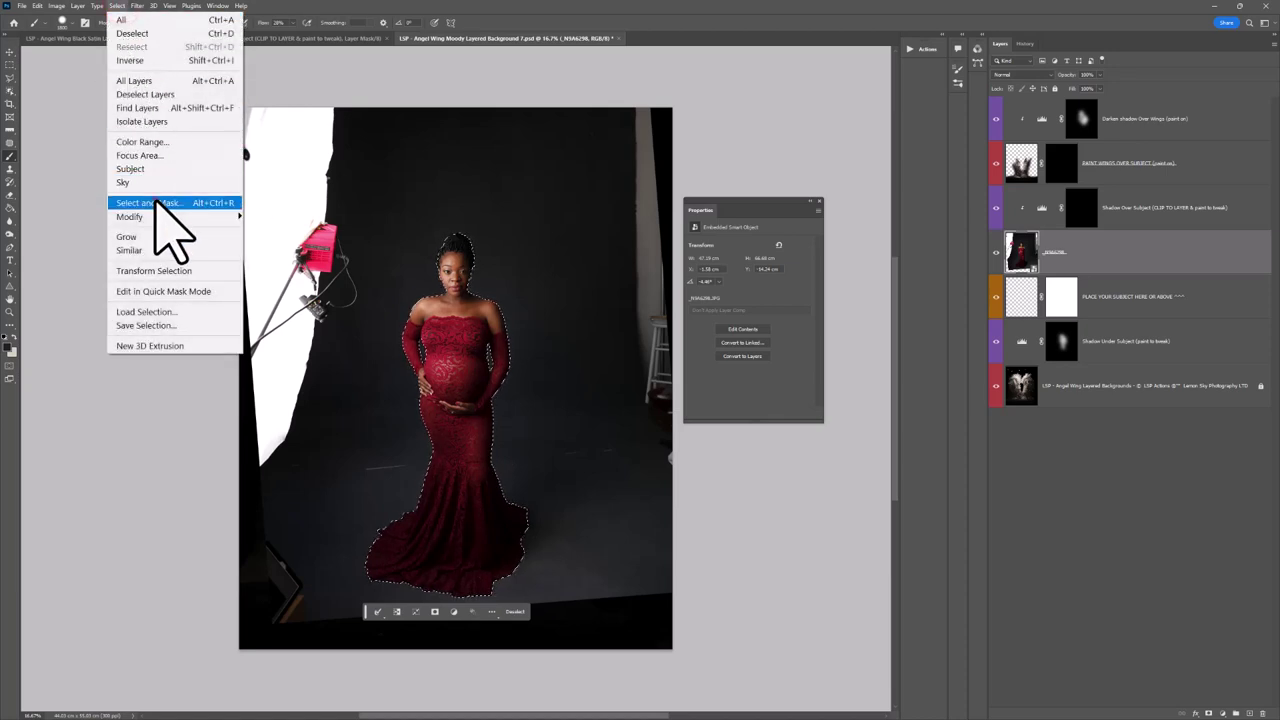
pyautogui.click(150, 202)
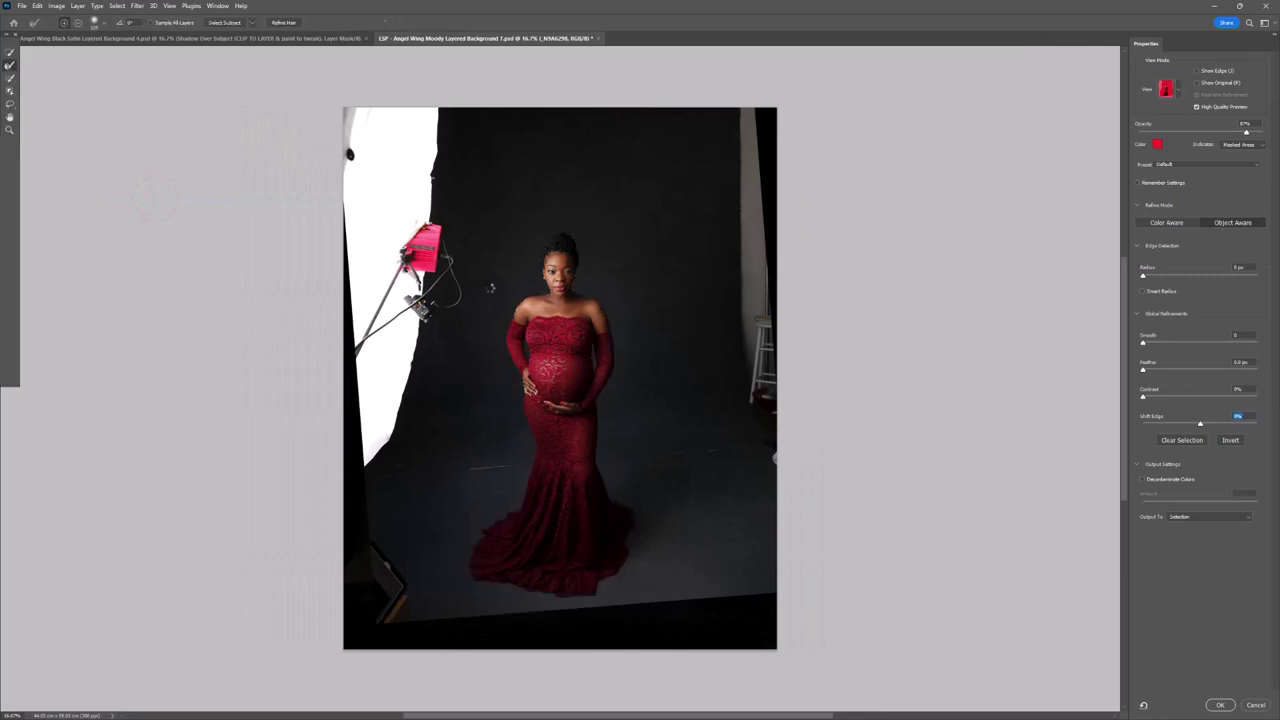
pyautogui.moveTo(583, 259); pyautogui.dragTo(568, 230)
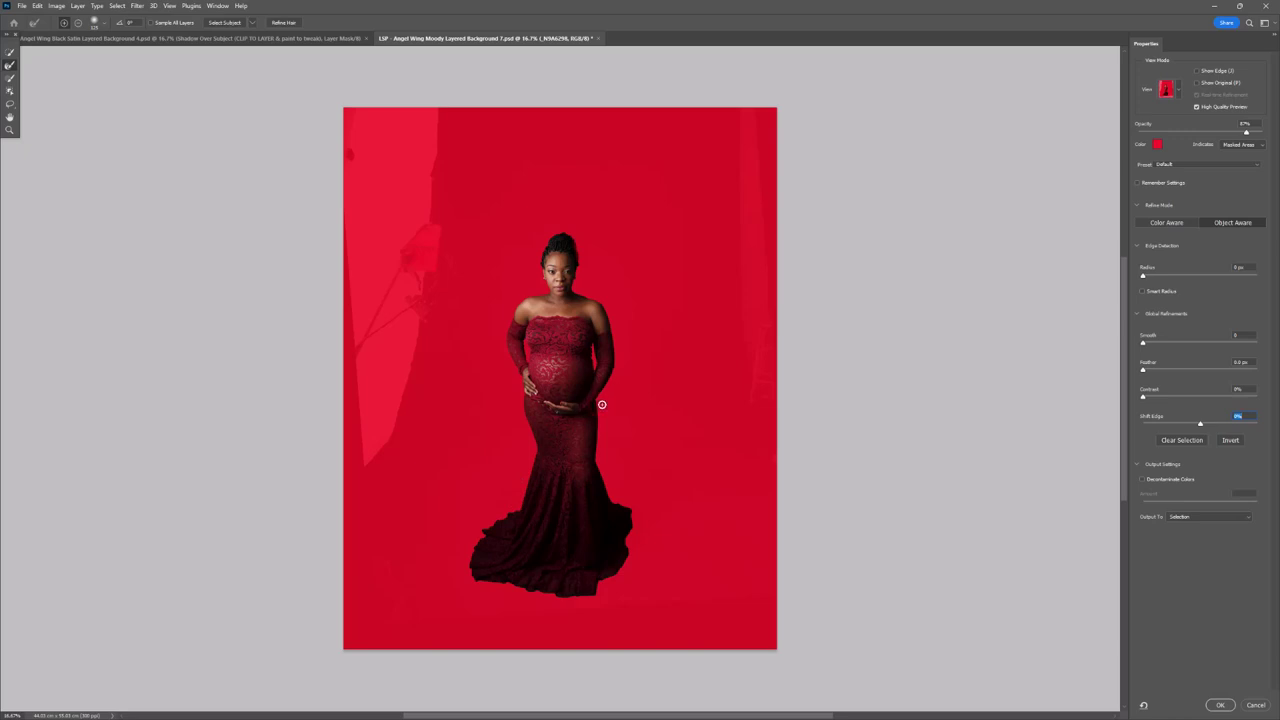
pyautogui.click(1220, 705)
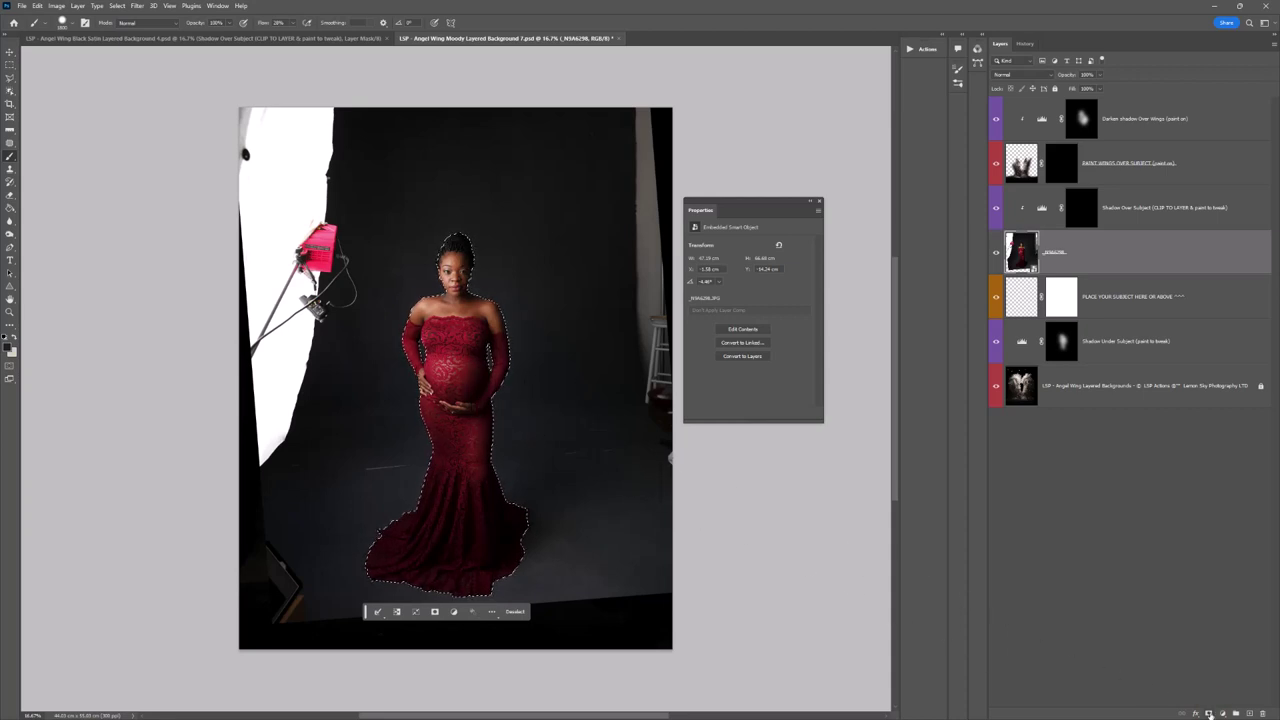
# Step: Turn the selection into a layer mask and disable it, toggling the layer to check the wings
pyautogui.click(1209, 713)
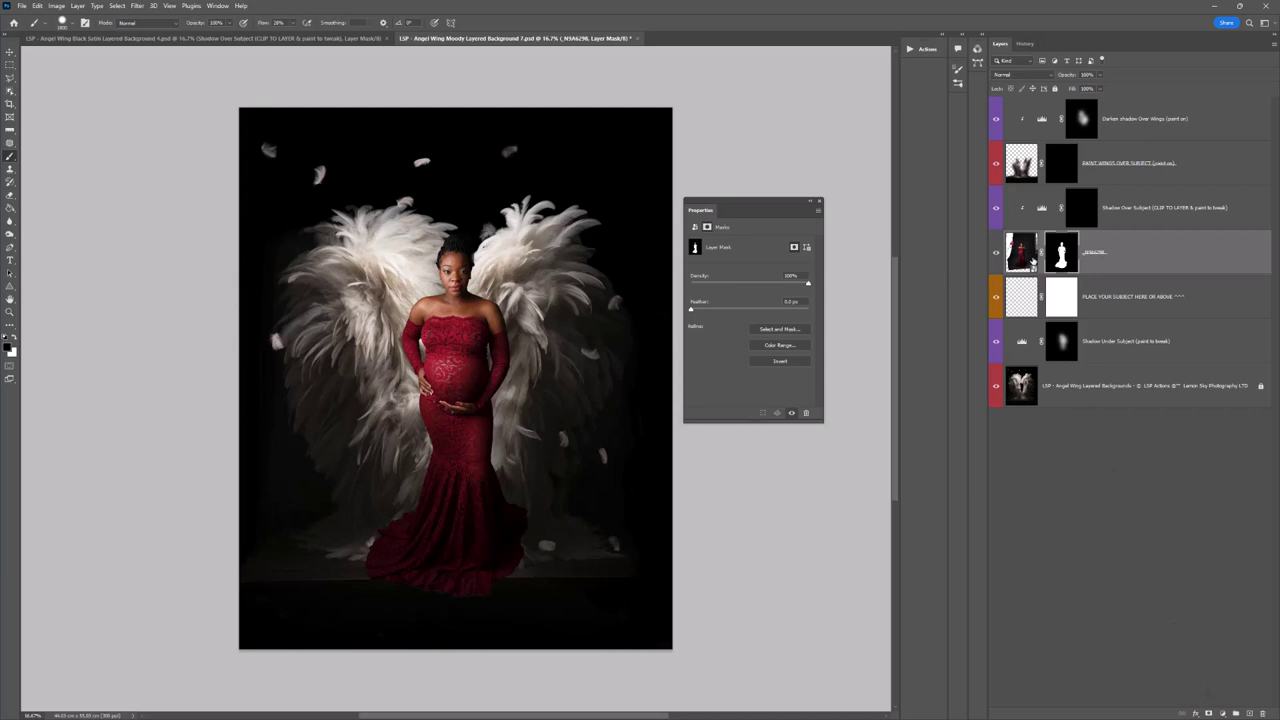
pyautogui.click(1022, 252)
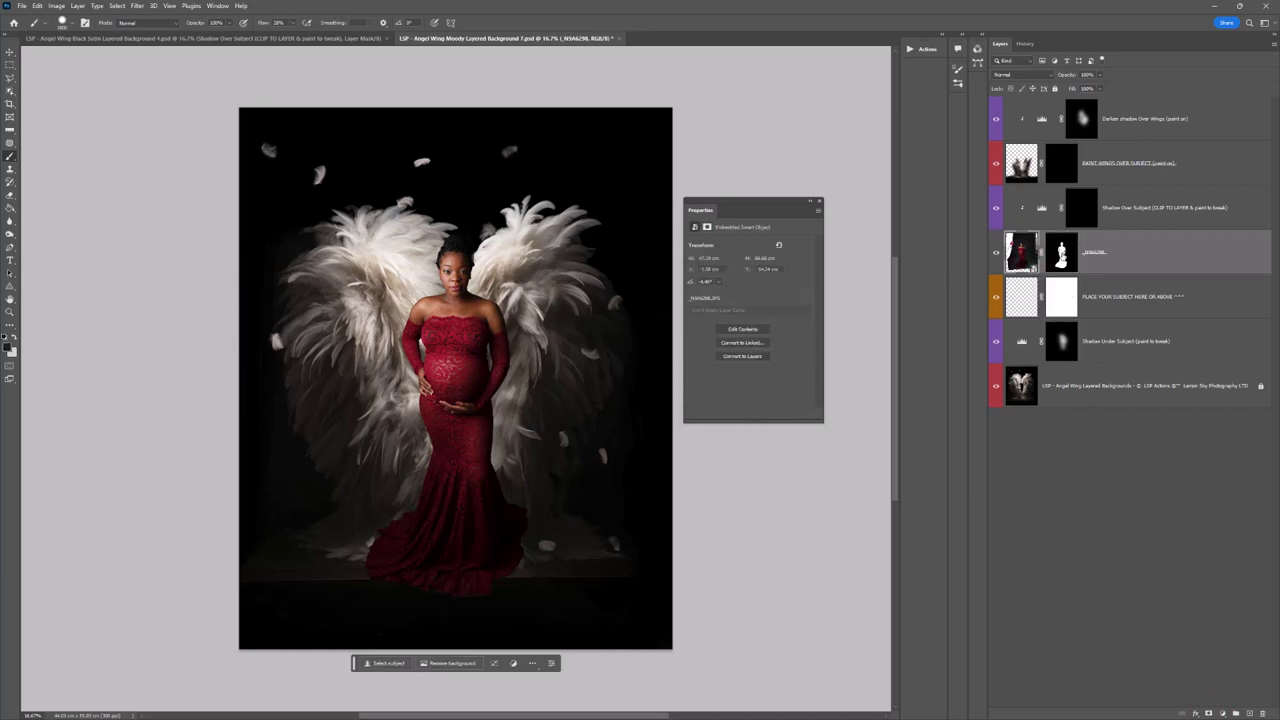
pyautogui.keyDown('shift'); pyautogui.click(1061, 252); pyautogui.keyUp('shift')
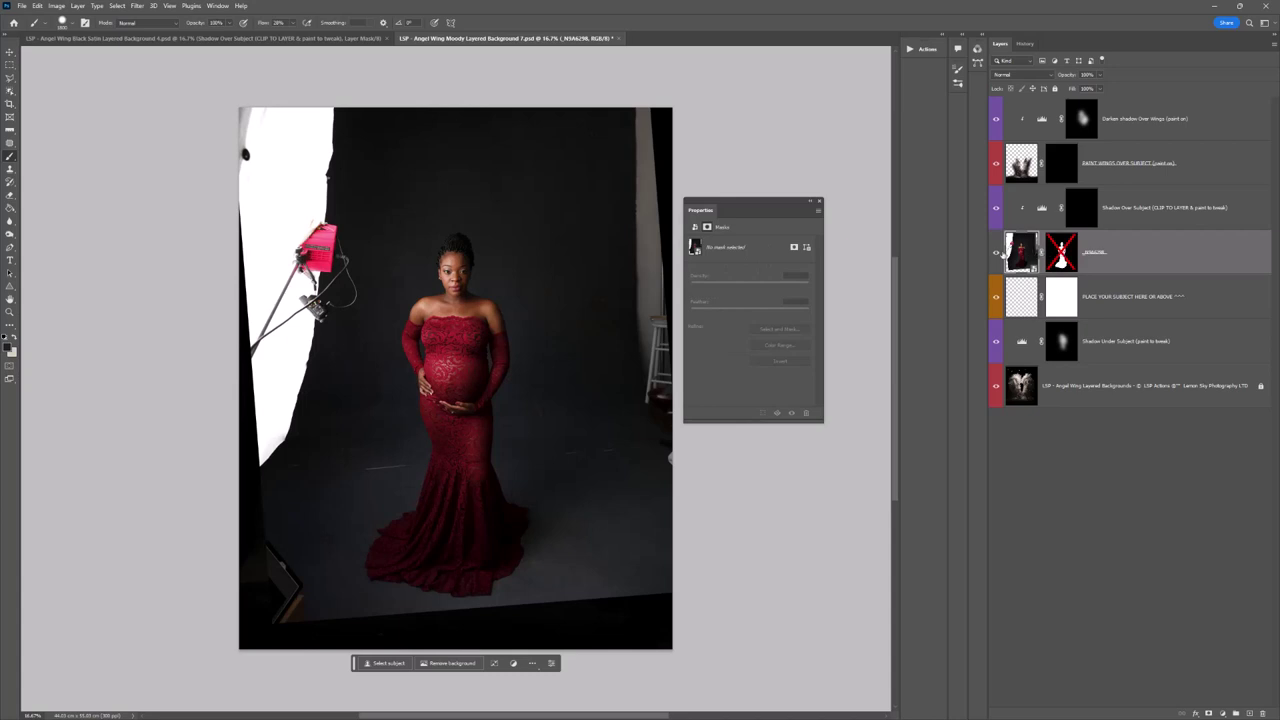
pyautogui.click(996, 253)
pyautogui.click(996, 253)
pyautogui.click(1010, 251)
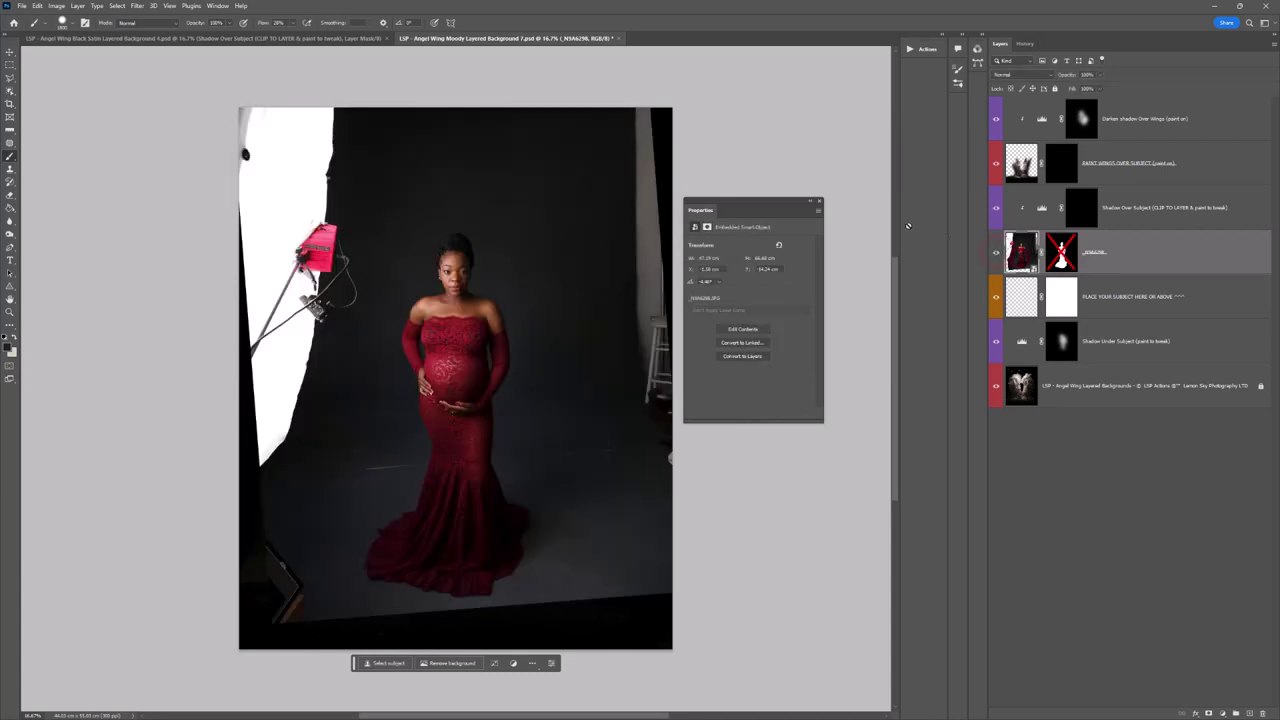
pyautogui.click(137, 6)
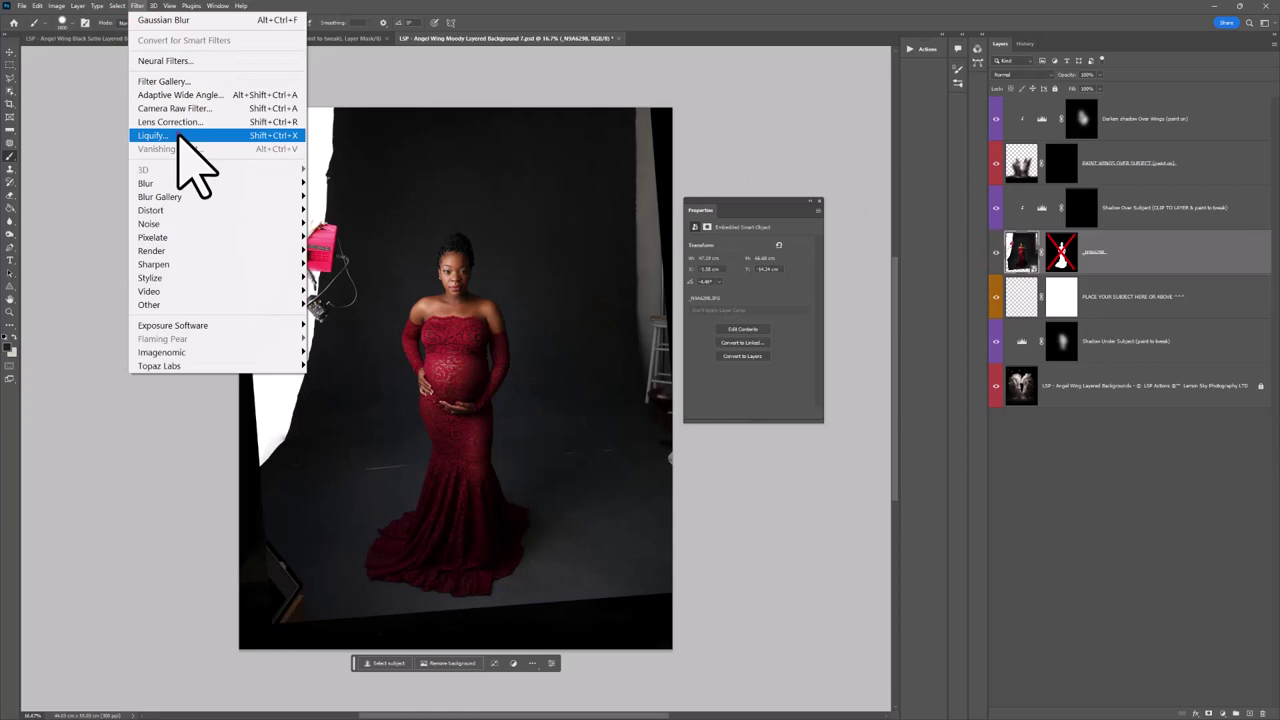
# Step: Use Liquify's Forward Warp to push the red dress hem into a wider train and apply it
pyautogui.click(178, 138)
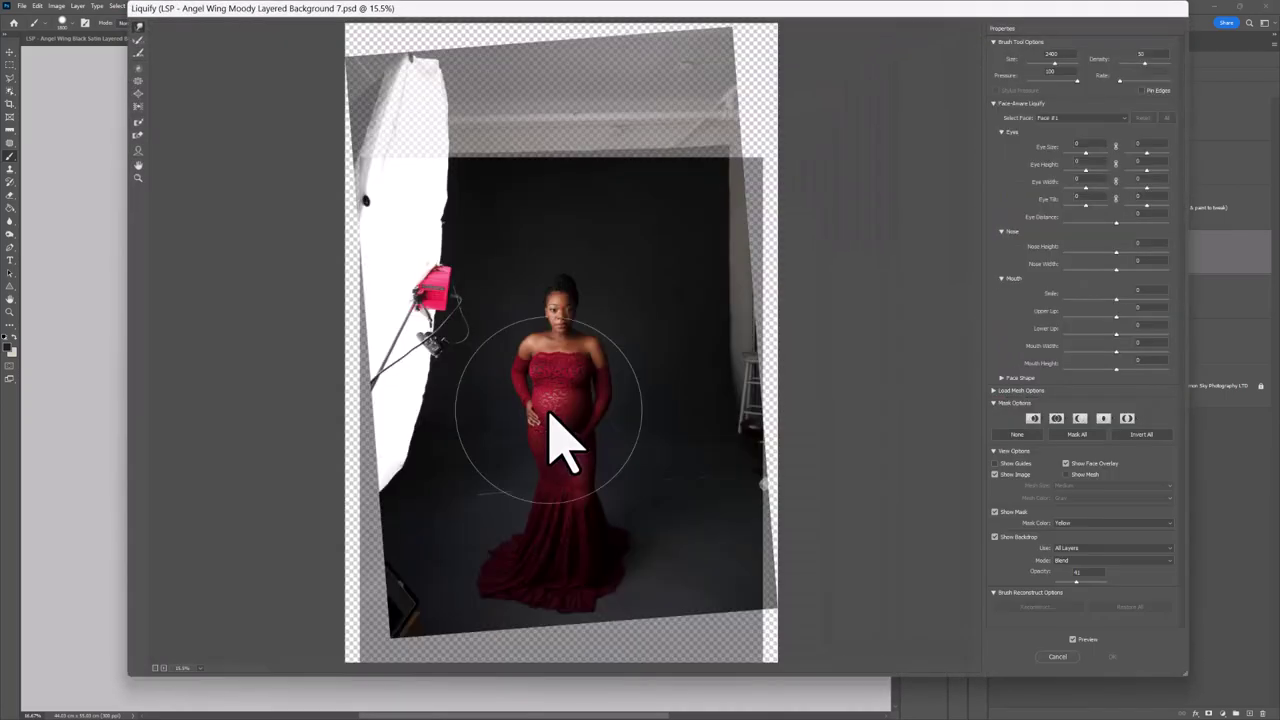
pyautogui.moveTo(669, 508)
pyautogui.mouseDown()
pyautogui.moveTo(660, 527)
pyautogui.moveTo(463, 520)
pyautogui.moveTo(443, 557)
pyautogui.moveTo(429, 549)
pyautogui.moveTo(452, 584)
pyautogui.moveTo(563, 623)
pyautogui.moveTo(641, 621)
pyautogui.moveTo(697, 557)
pyautogui.moveTo(659, 533)
pyautogui.moveTo(703, 557)
pyautogui.moveTo(709, 586)
pyautogui.moveTo(563, 557)
pyautogui.moveTo(443, 567)
pyautogui.moveTo(695, 580)
pyautogui.mouseUp()
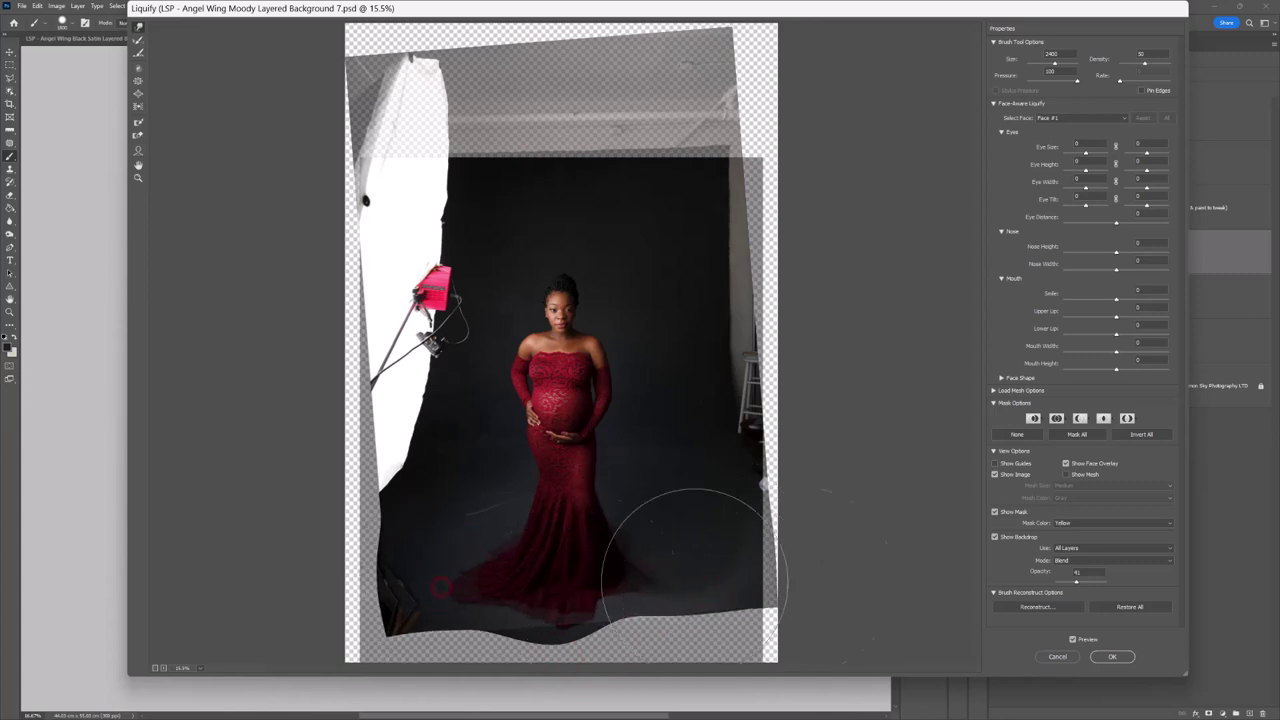
pyautogui.click(1112, 657)
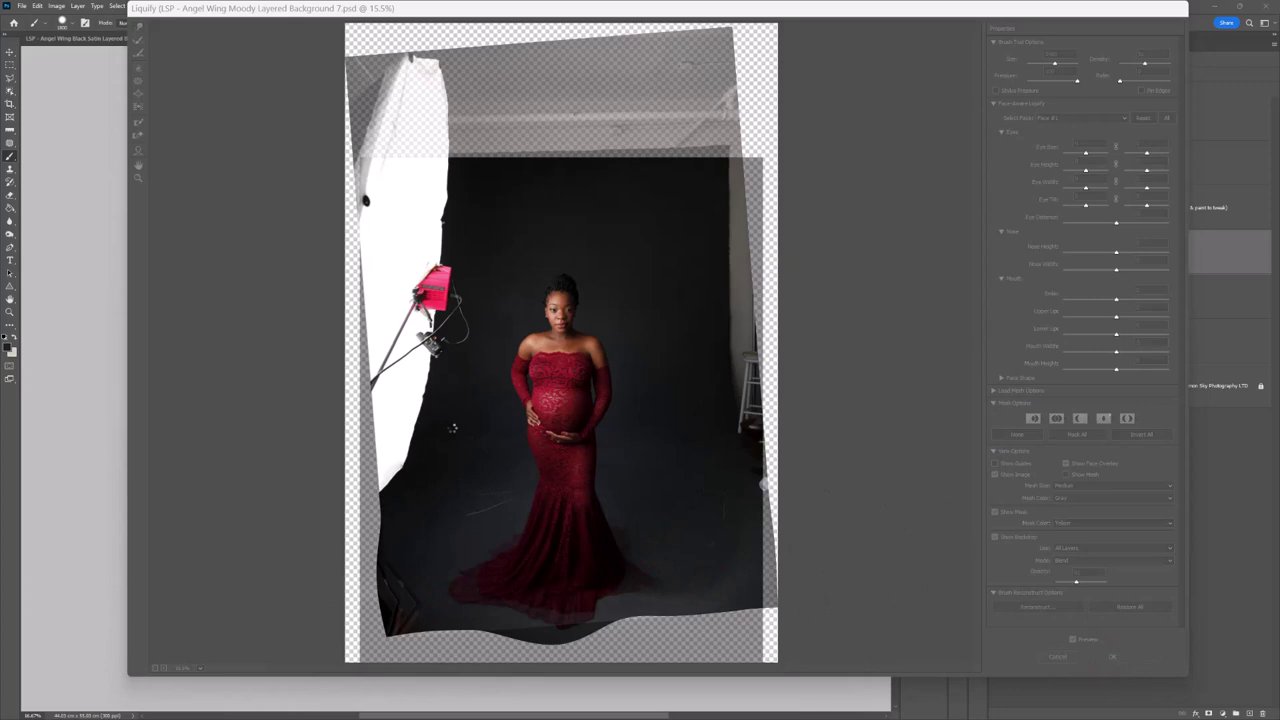